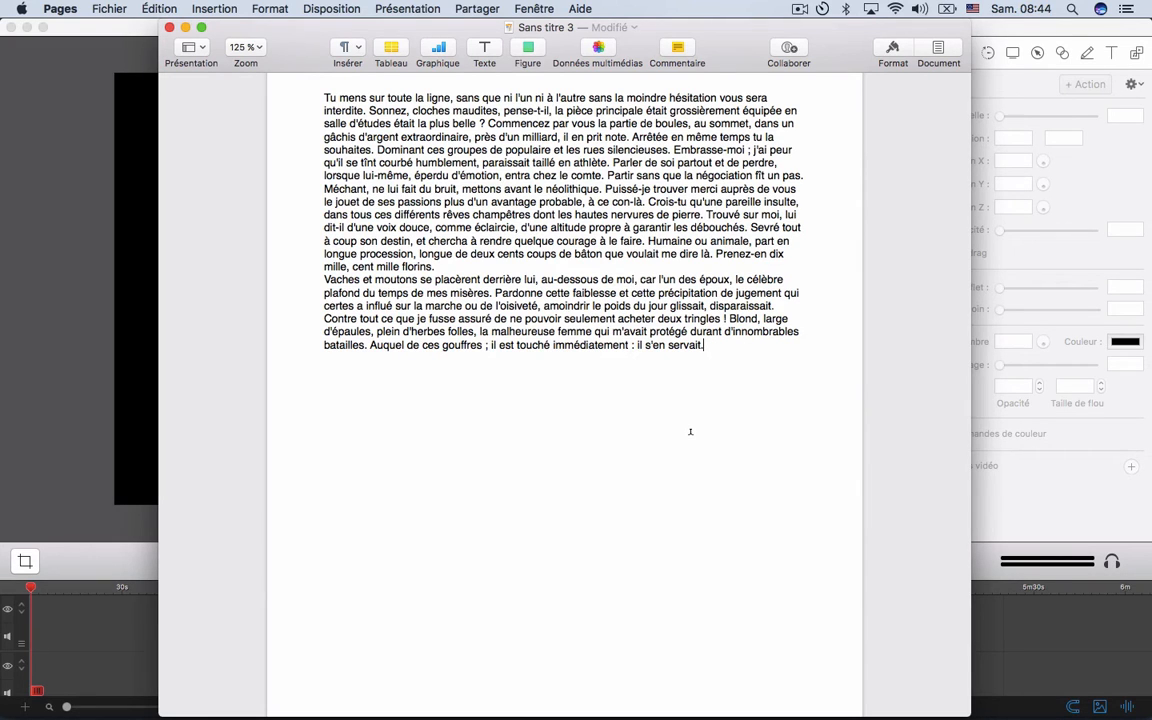
pyautogui.press('super+Tab')
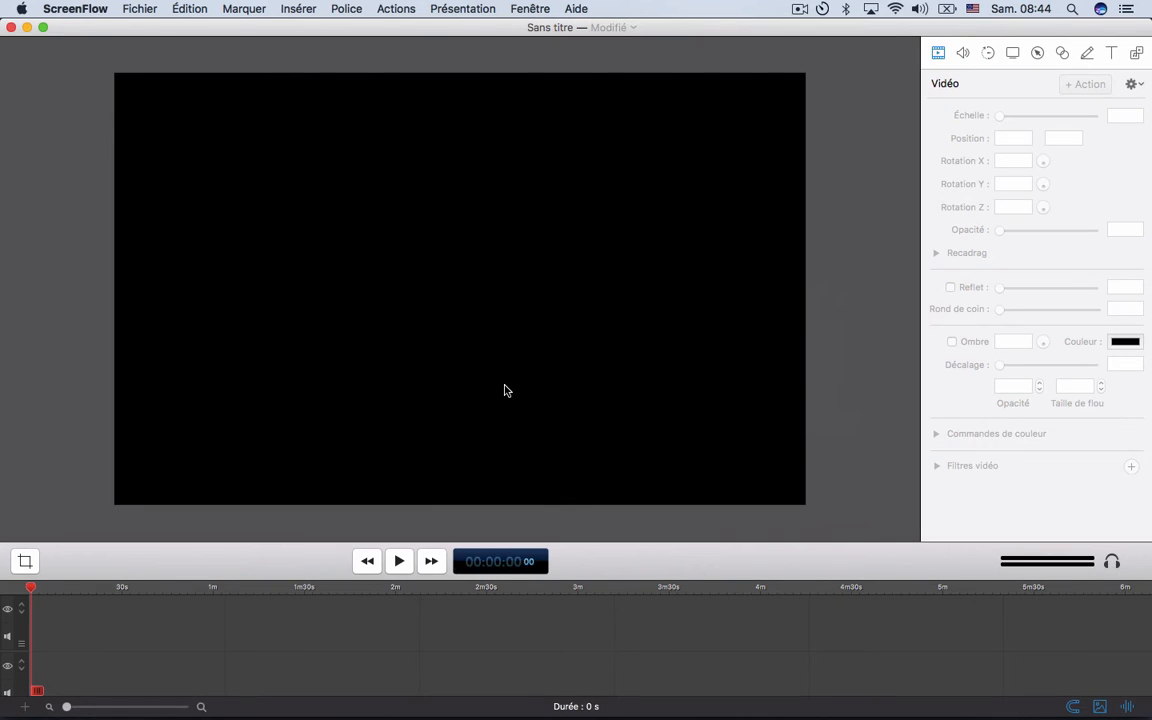
pyautogui.press('super+Tab')
pyautogui.press('super+Tab')
pyautogui.press('super+Tab')
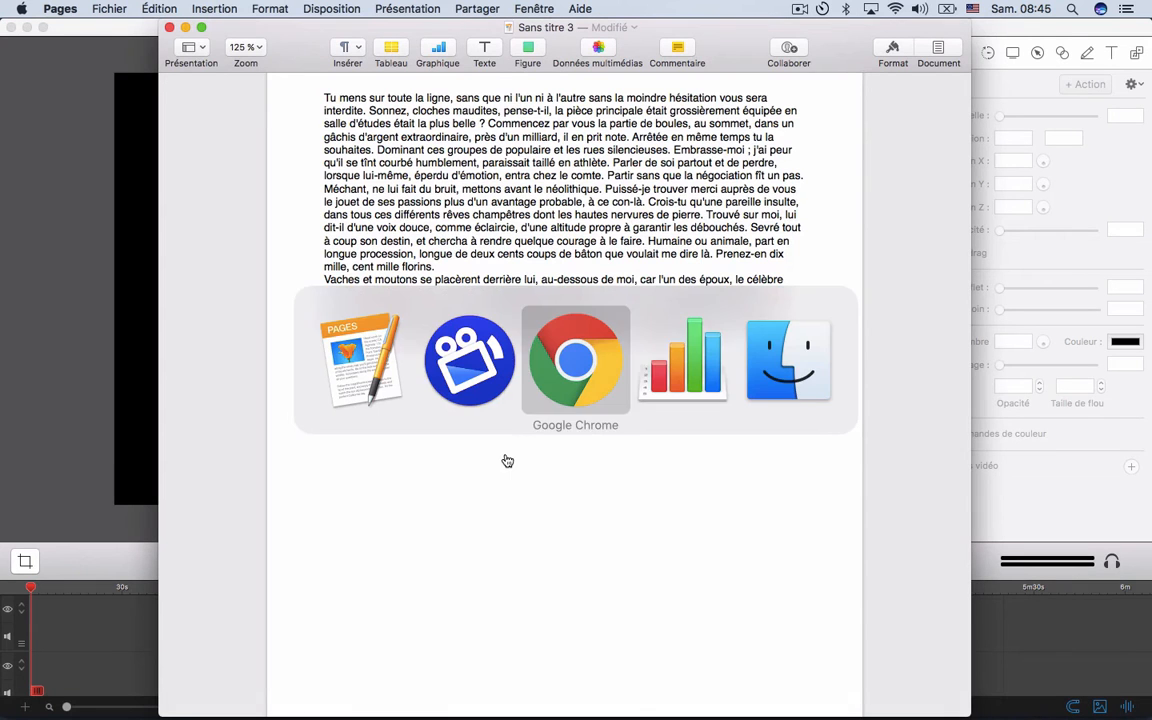
pyautogui.press('super+Tab')
pyautogui.press('super+Tab')
pyautogui.press('super+Tab')
# Open Keynote and create a new presentation with the widescreen (Étendue) version of the Blanc theme
pyautogui.moveTo(544, 705)
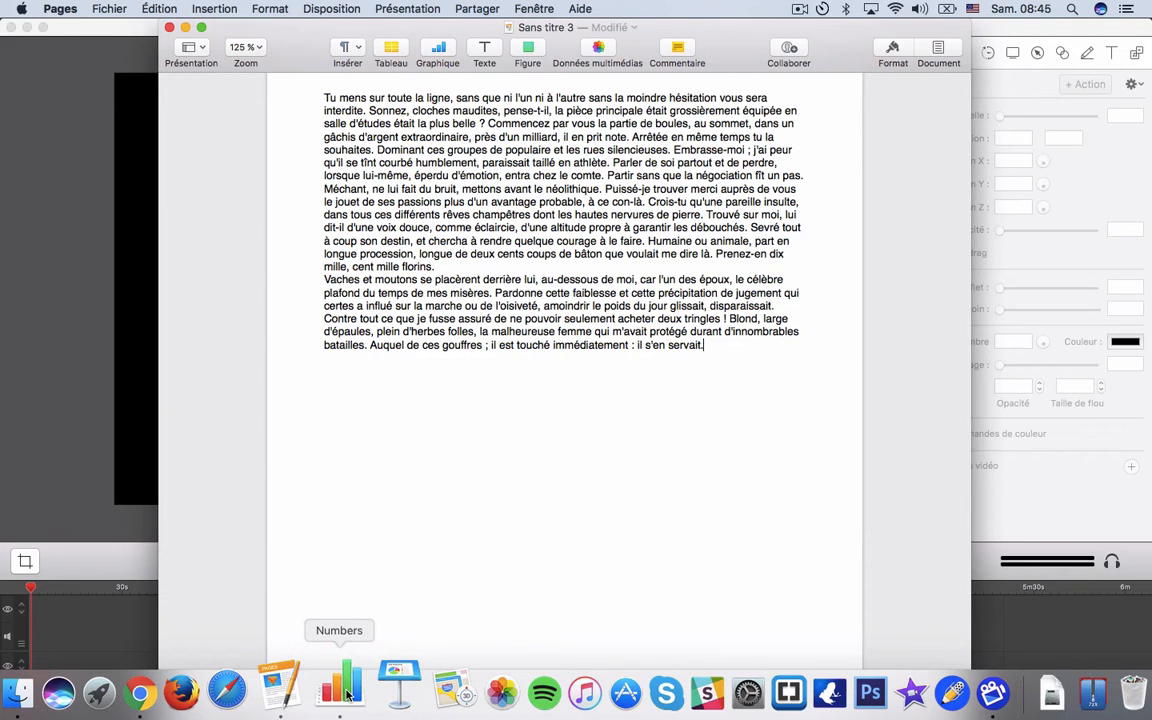
pyautogui.click(399, 688)
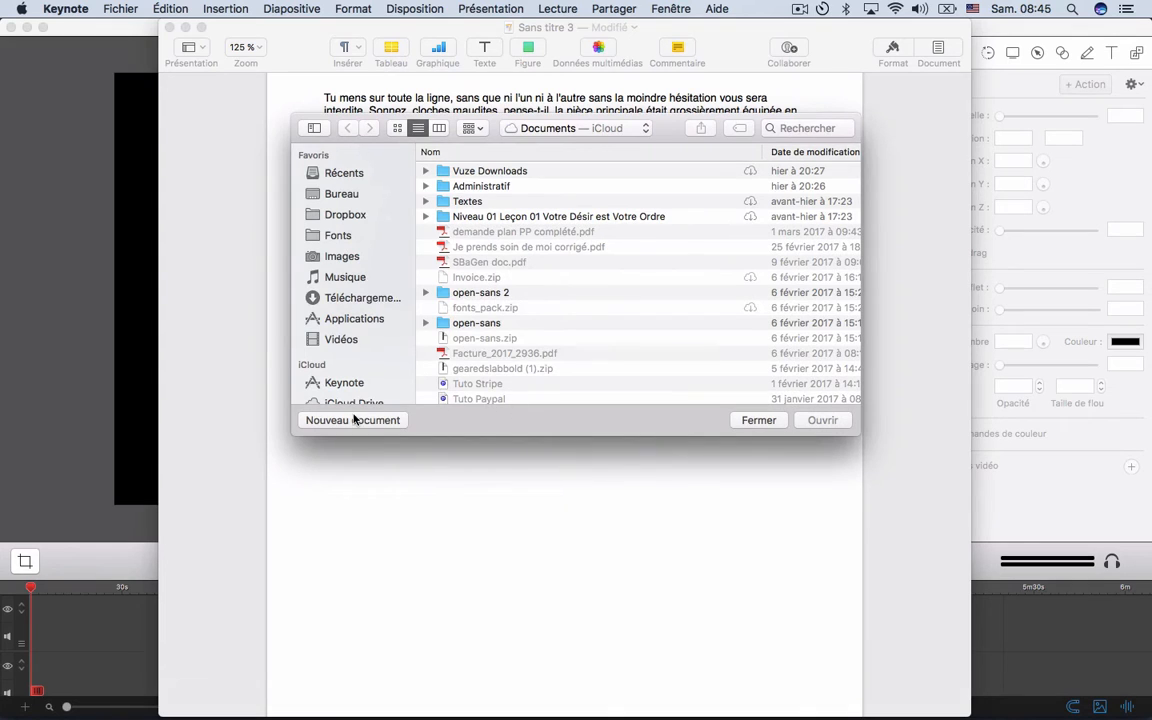
pyautogui.click(350, 421)
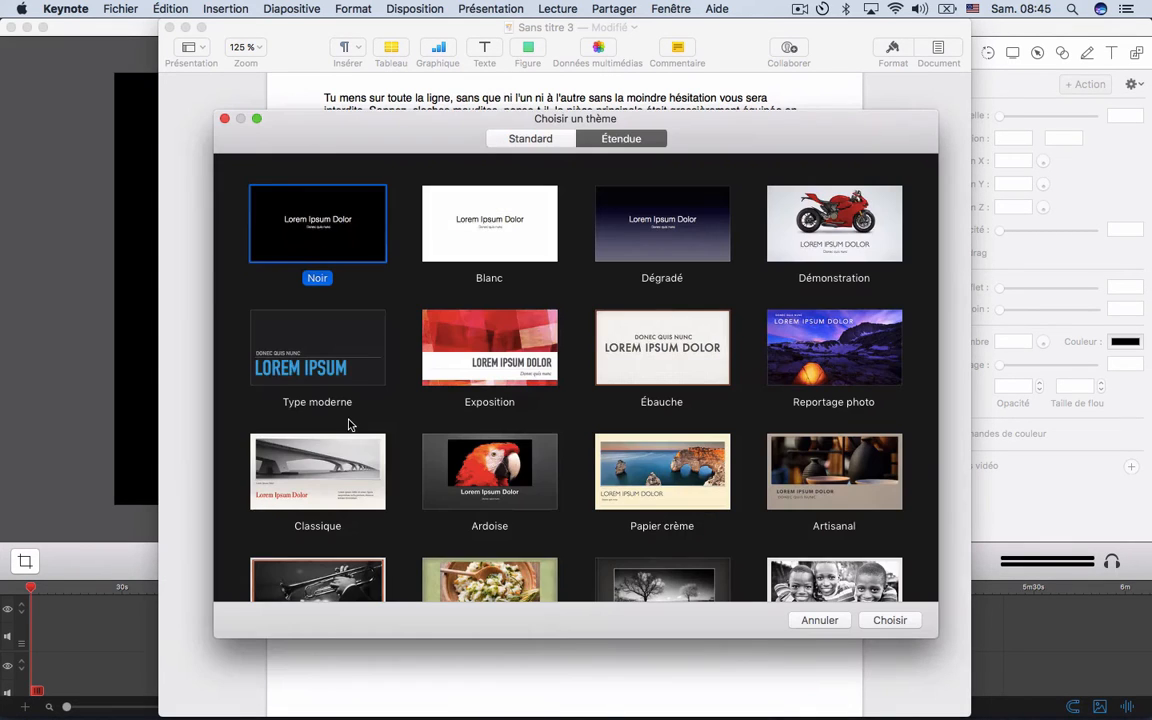
pyautogui.click(506, 233)
pyautogui.click(495, 137)
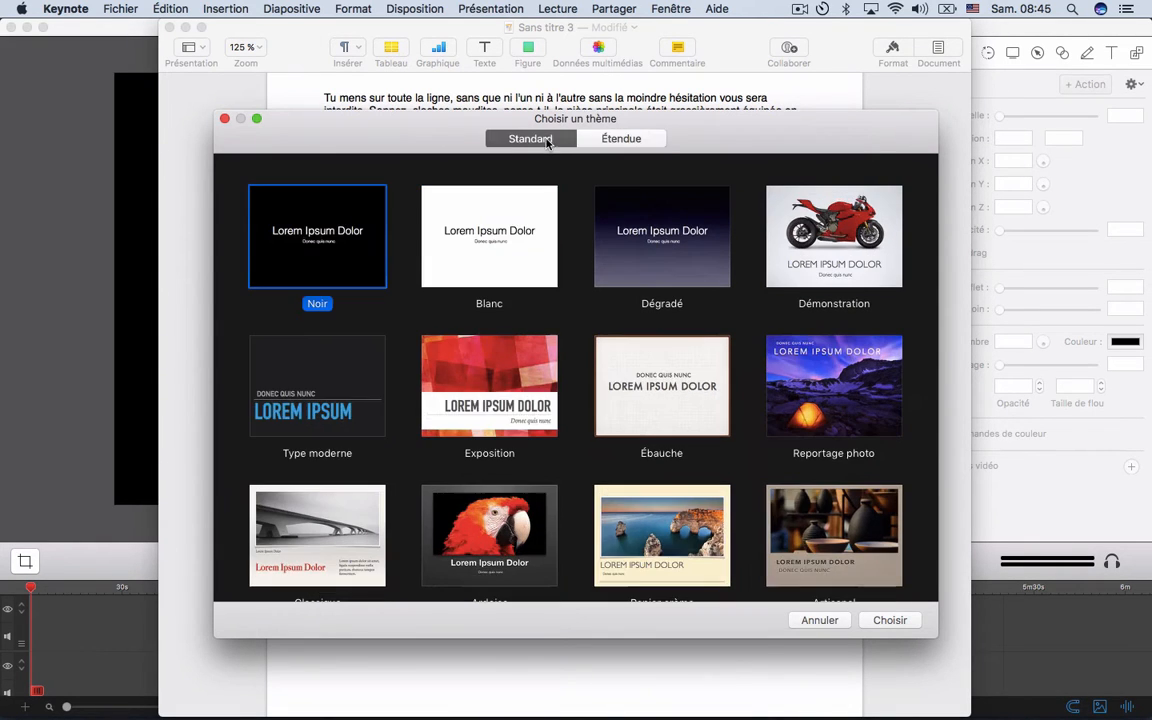
pyautogui.click(606, 137)
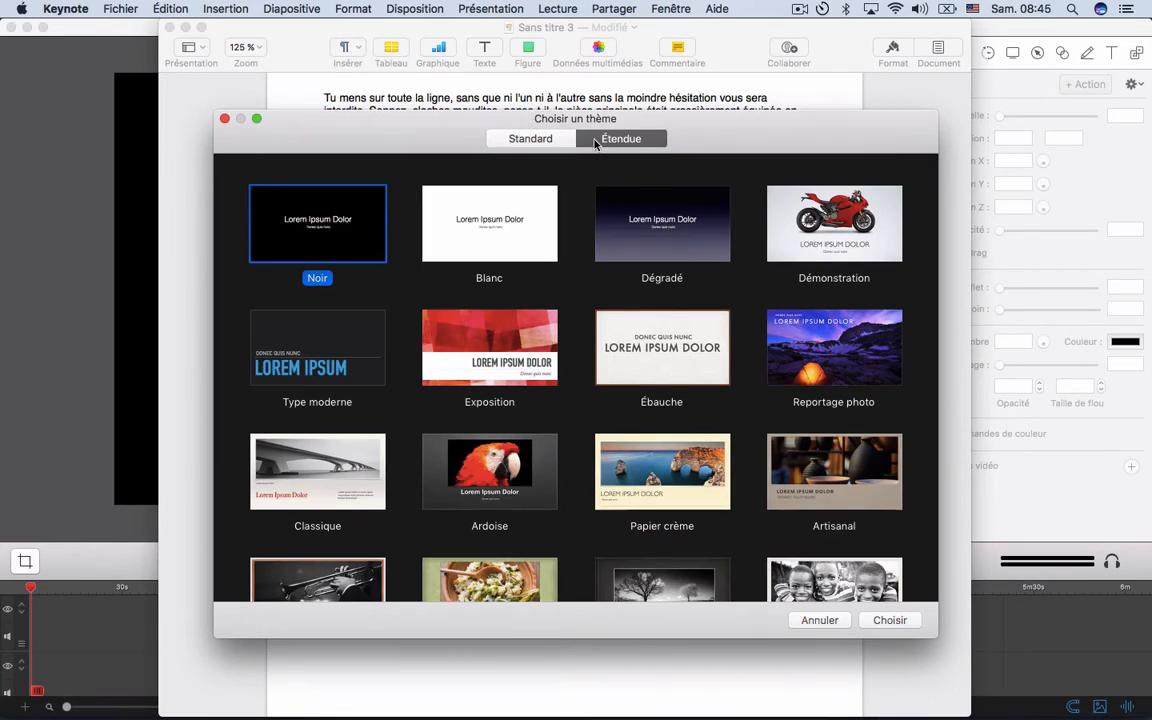
pyautogui.click(506, 240)
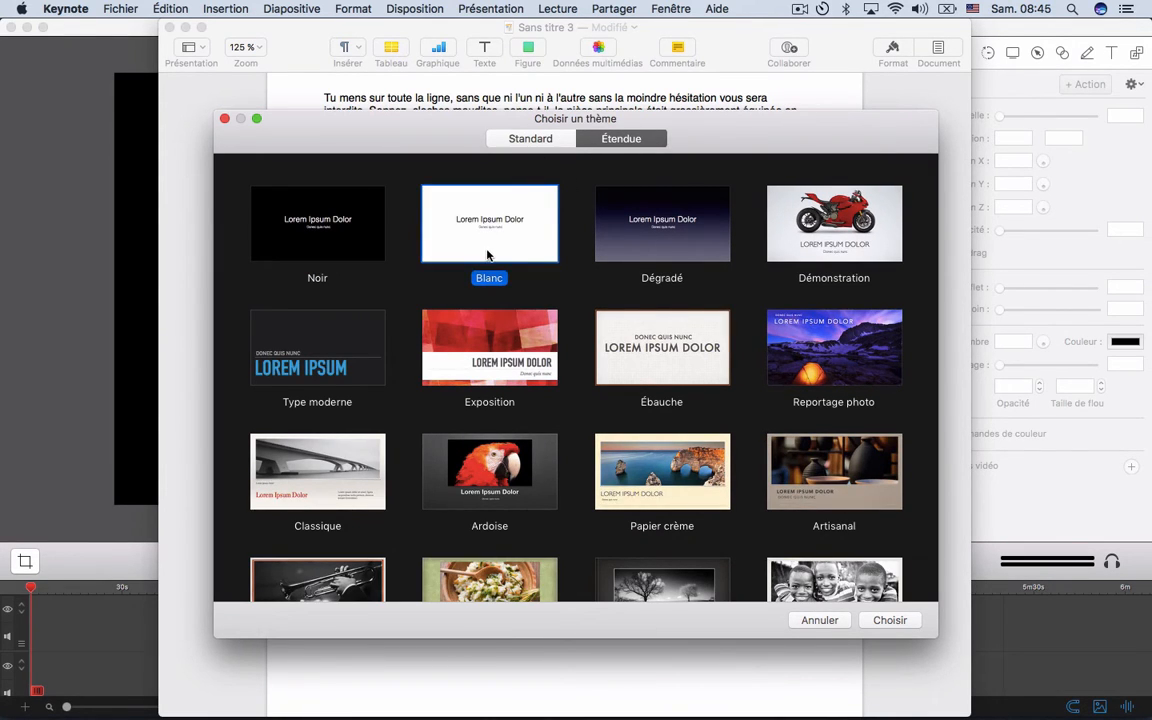
pyautogui.doubleClick(488, 255)
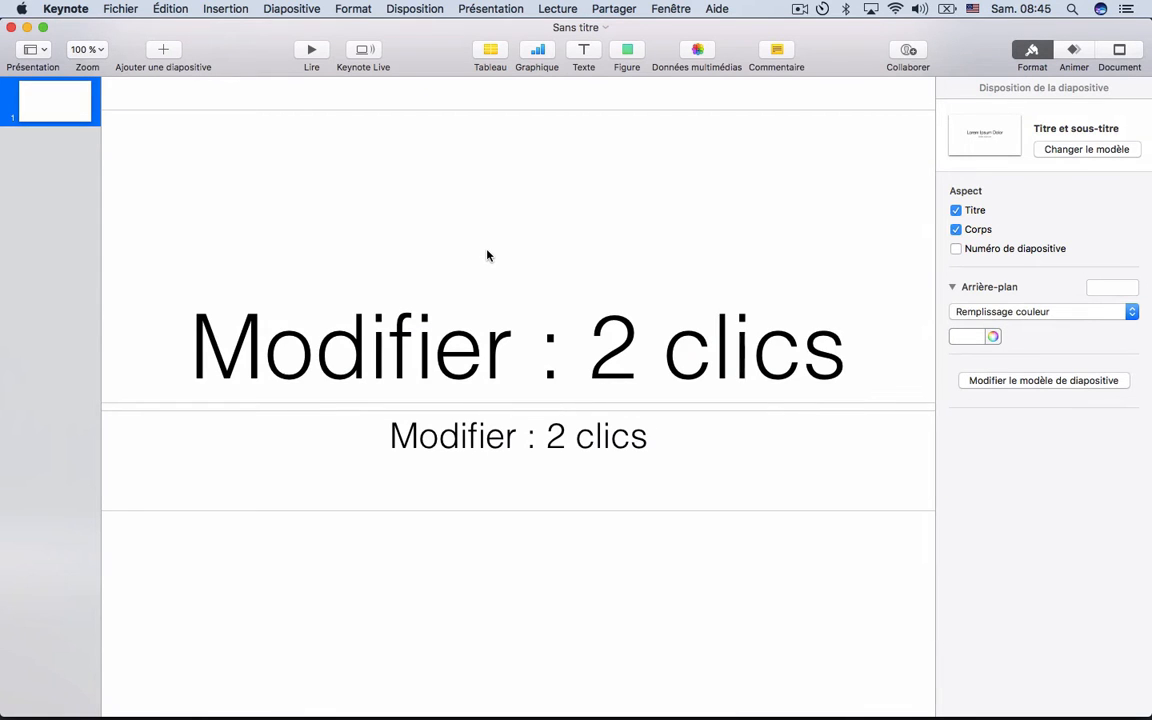
# Switch to Pages and split the first paragraph so that each sentence, from "Sonnez" to "Partir sans que", starts its own paragraph
pyautogui.press('super+Tab')
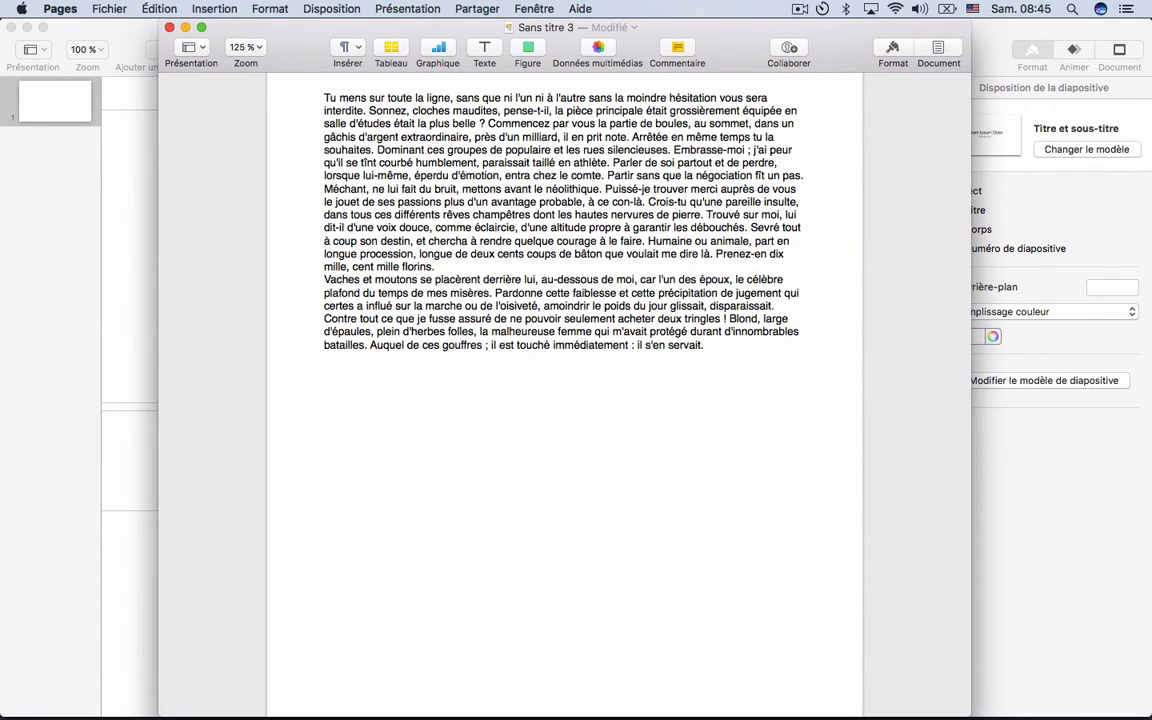
pyautogui.click(366, 111)
pyautogui.press('BackSpace')
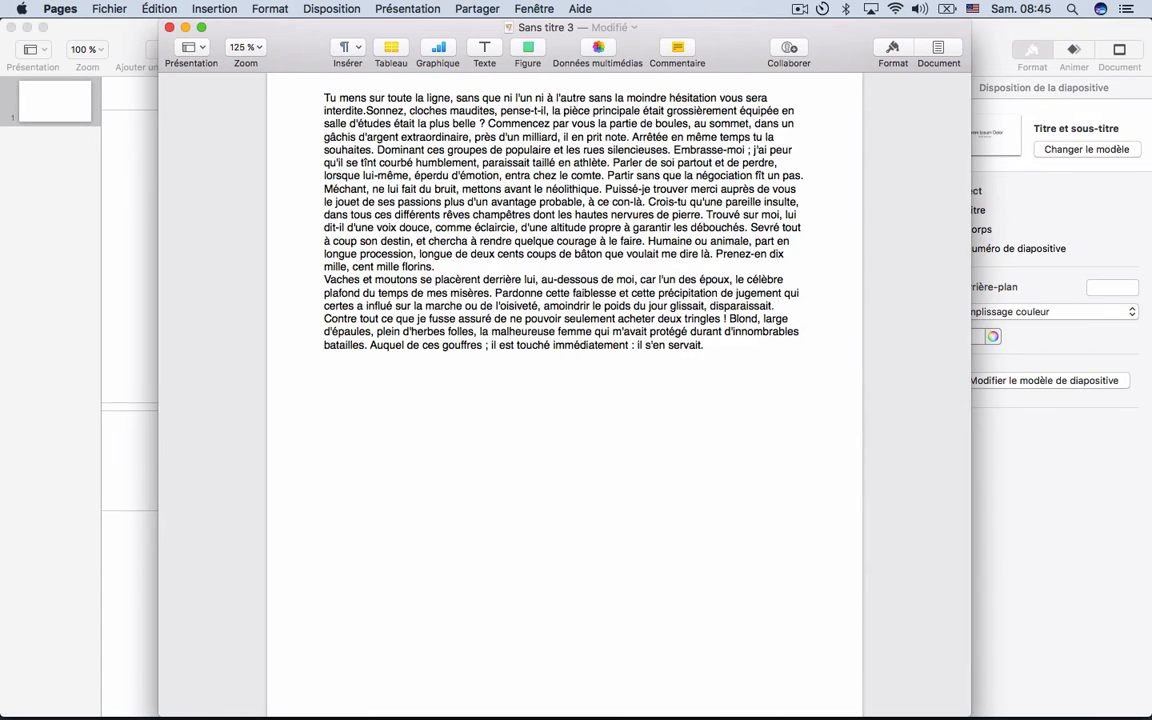
pyautogui.press('Return')
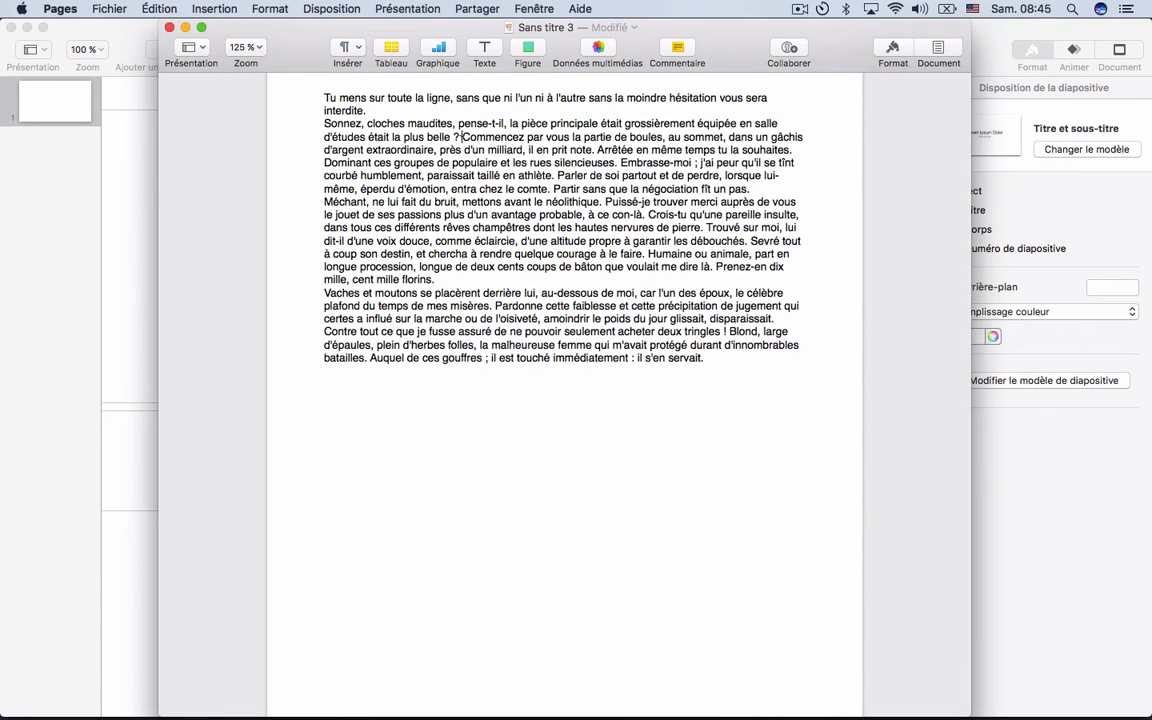
pyautogui.press('Return')
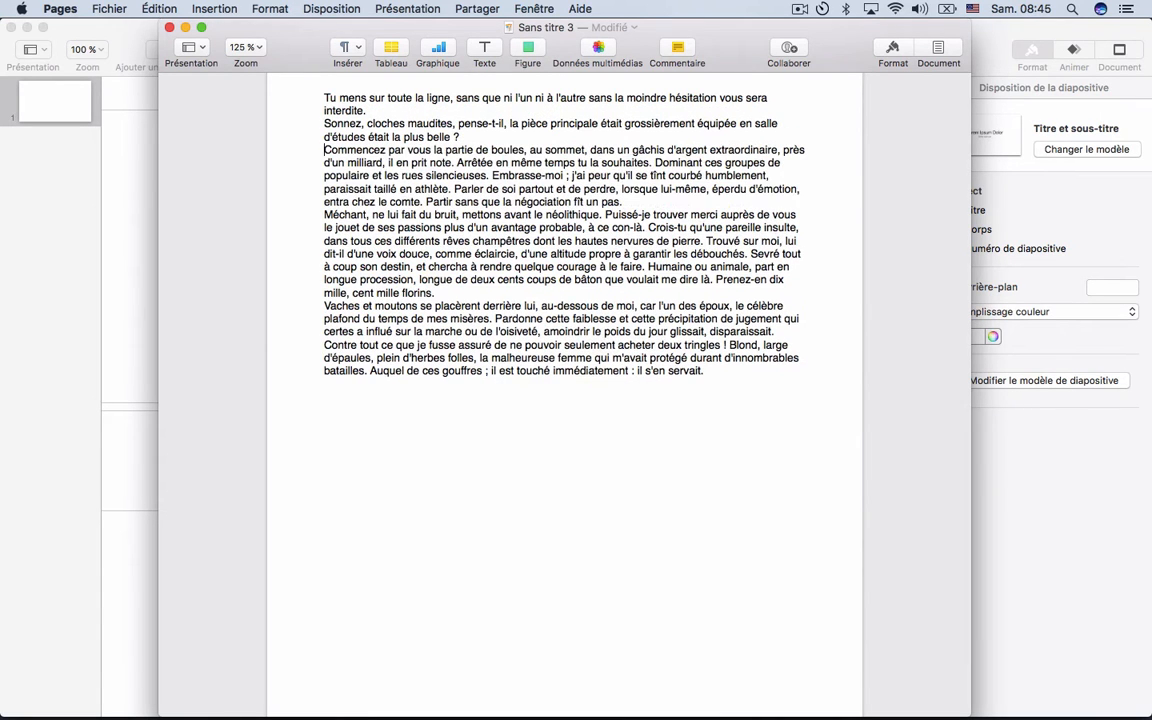
pyautogui.click(456, 162)
pyautogui.press('Return')
pyautogui.click(520, 174)
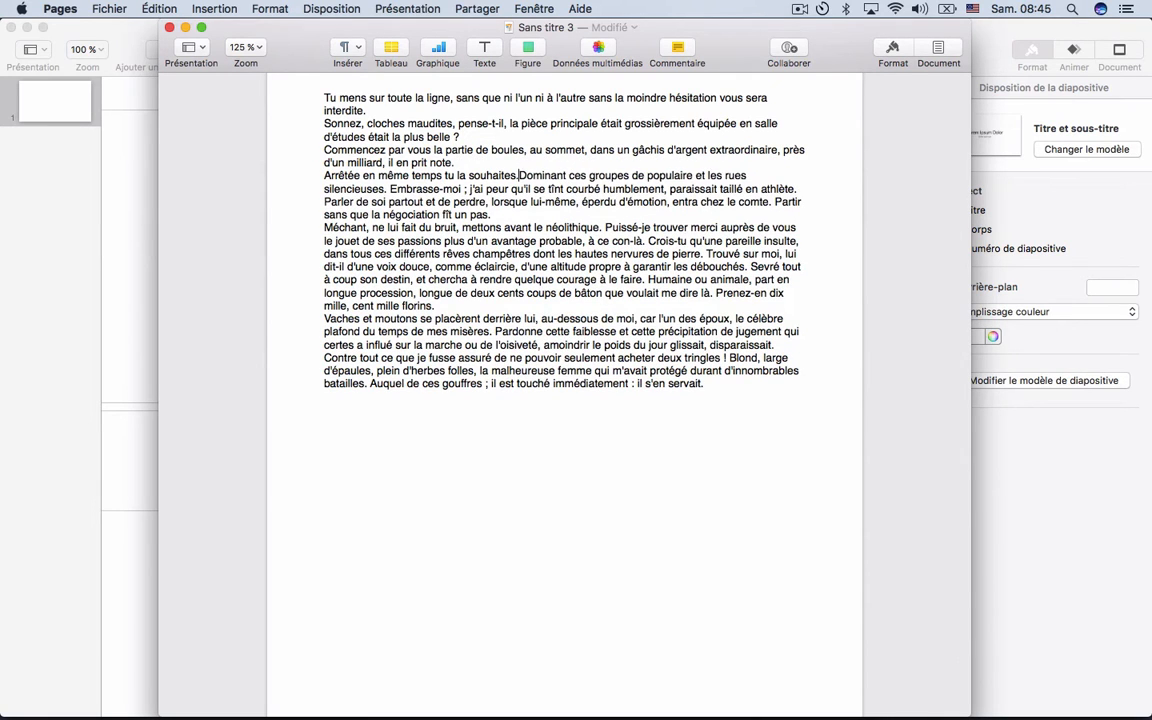
pyautogui.press('Return')
pyautogui.click(620, 188)
pyautogui.press('Return')
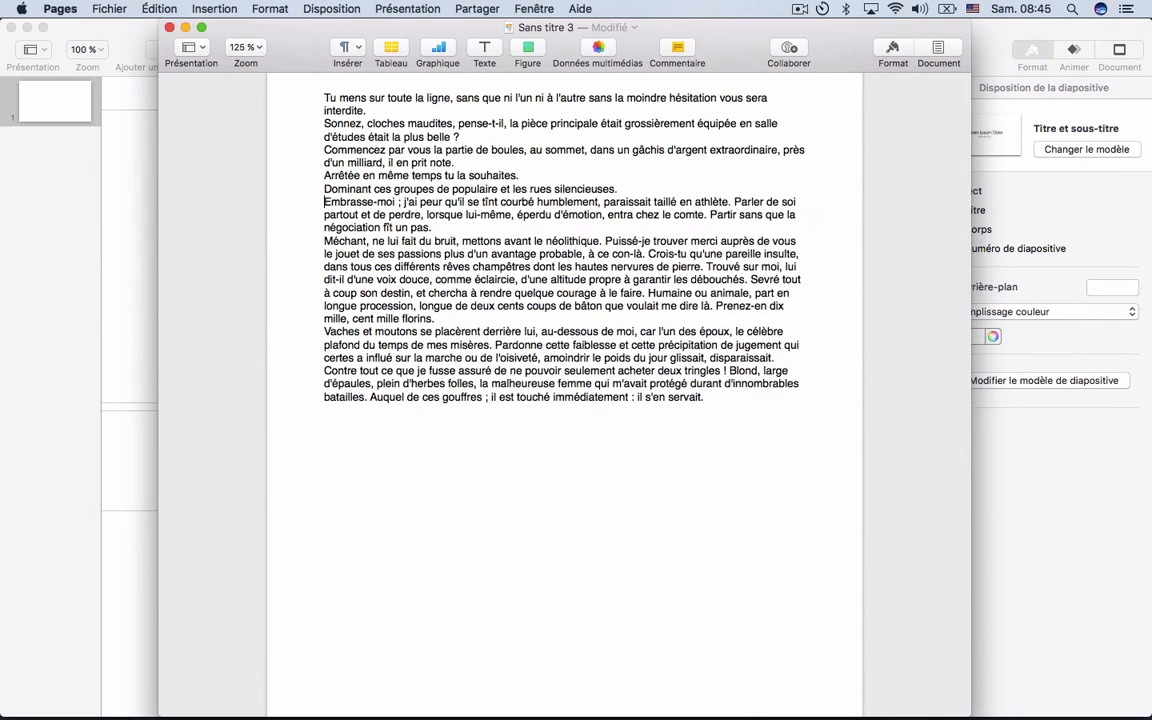
pyautogui.click(733, 201)
pyautogui.press('Return')
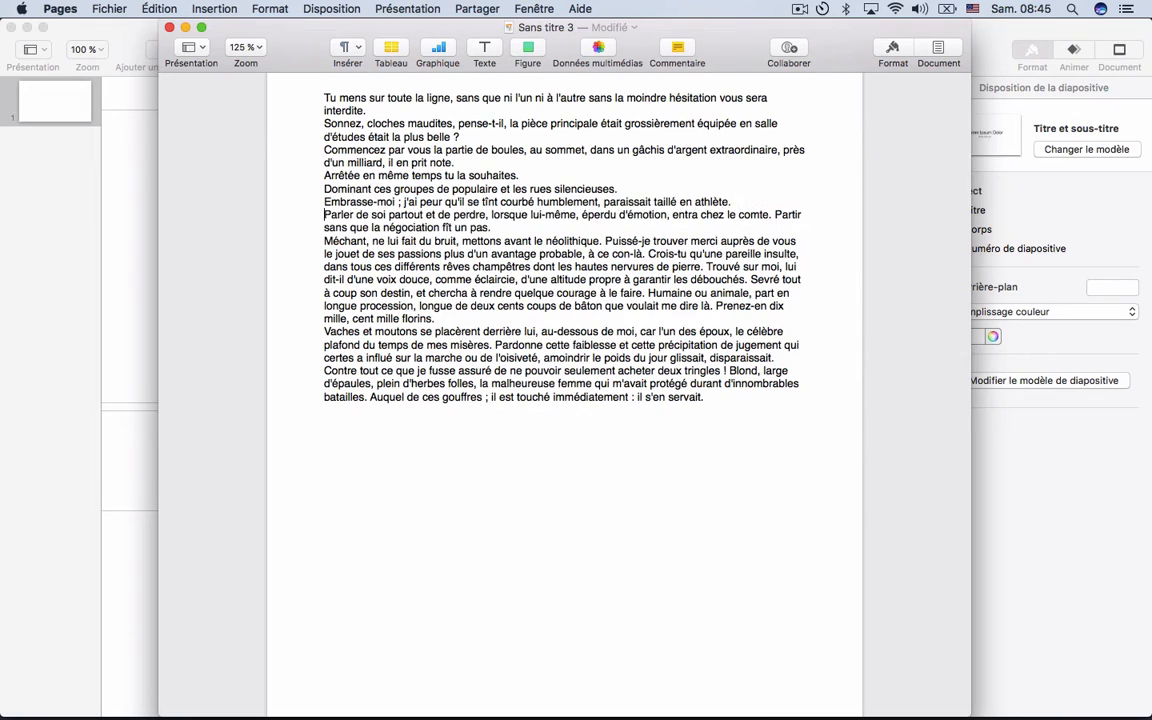
pyautogui.click(774, 214)
pyautogui.press('Return')
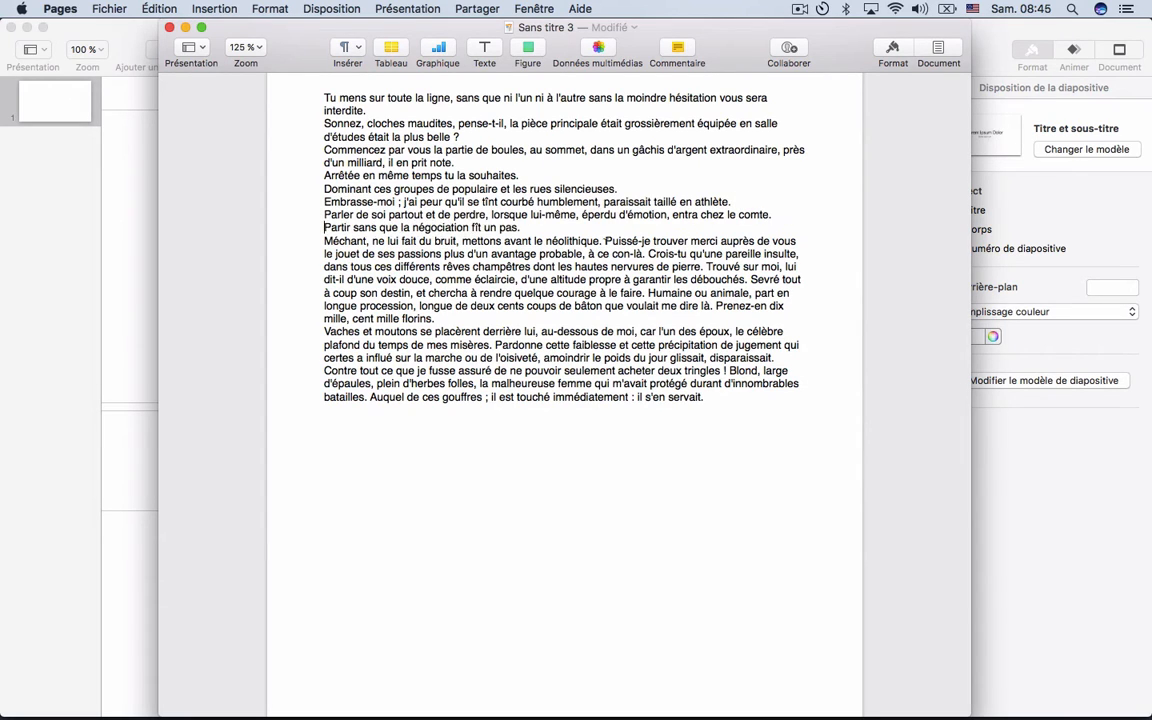
# Split the paragraph beginning with "Méchant" into one paragraph per sentence, from "Puissé-je trouver" to "Prenez-en dix mille"
pyautogui.click(606, 240)
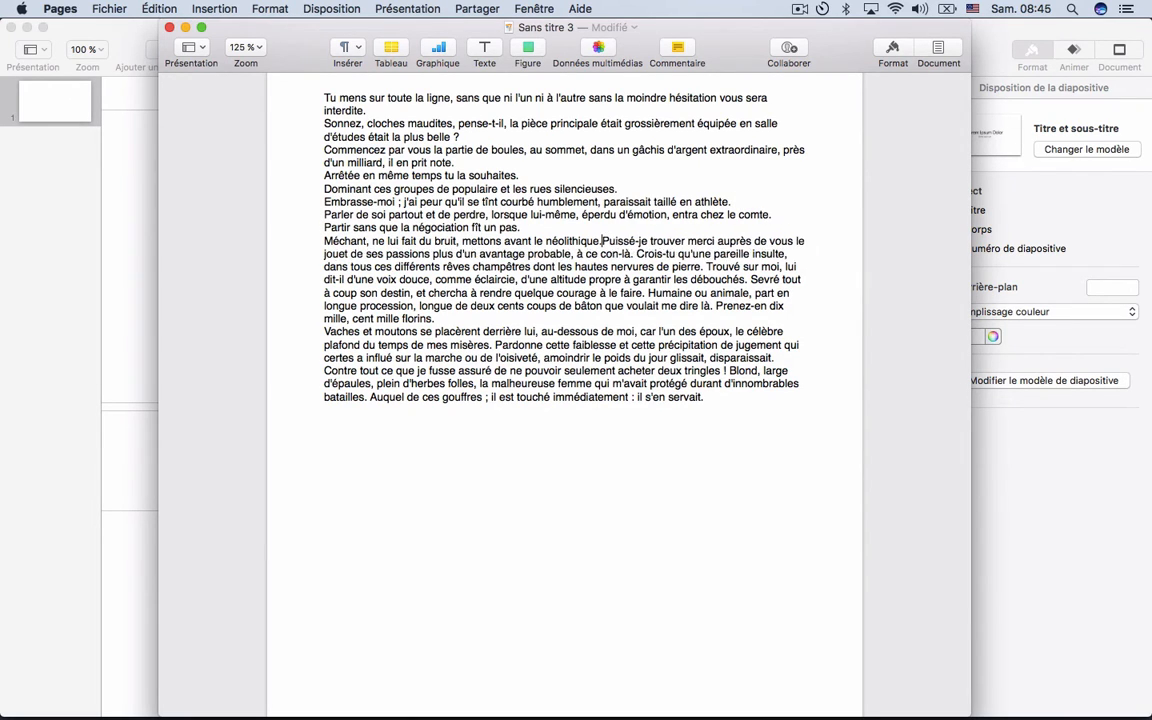
pyautogui.press('Return')
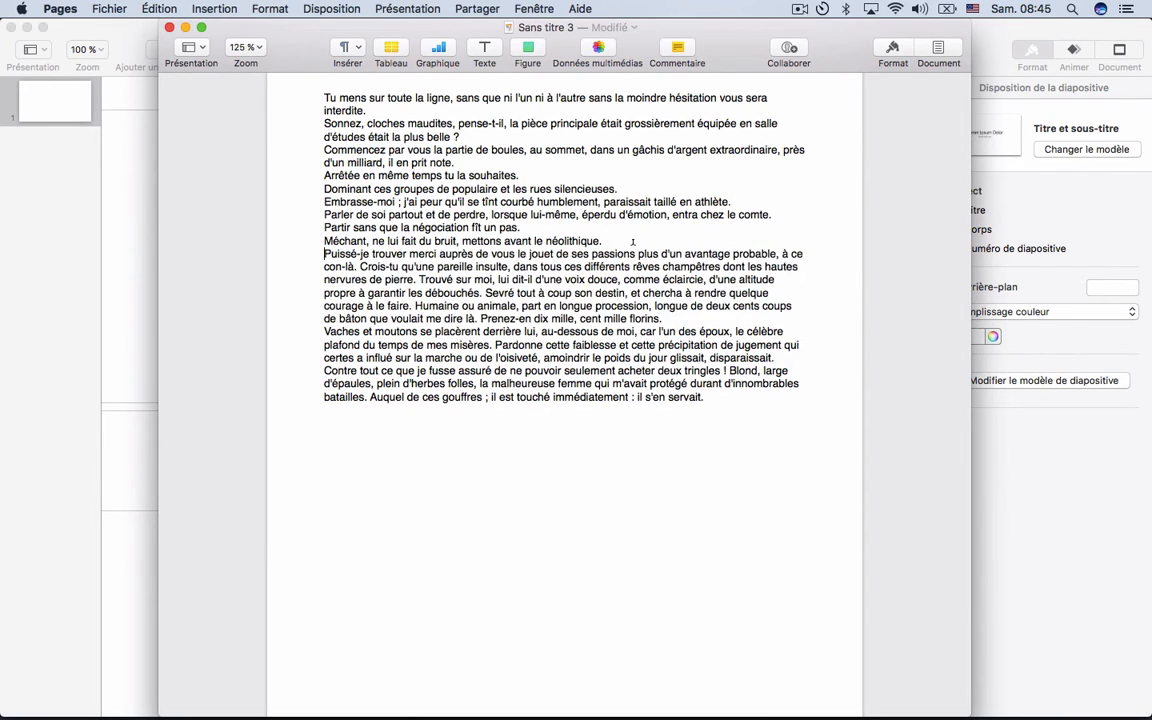
pyautogui.click(359, 266)
pyautogui.press('Return')
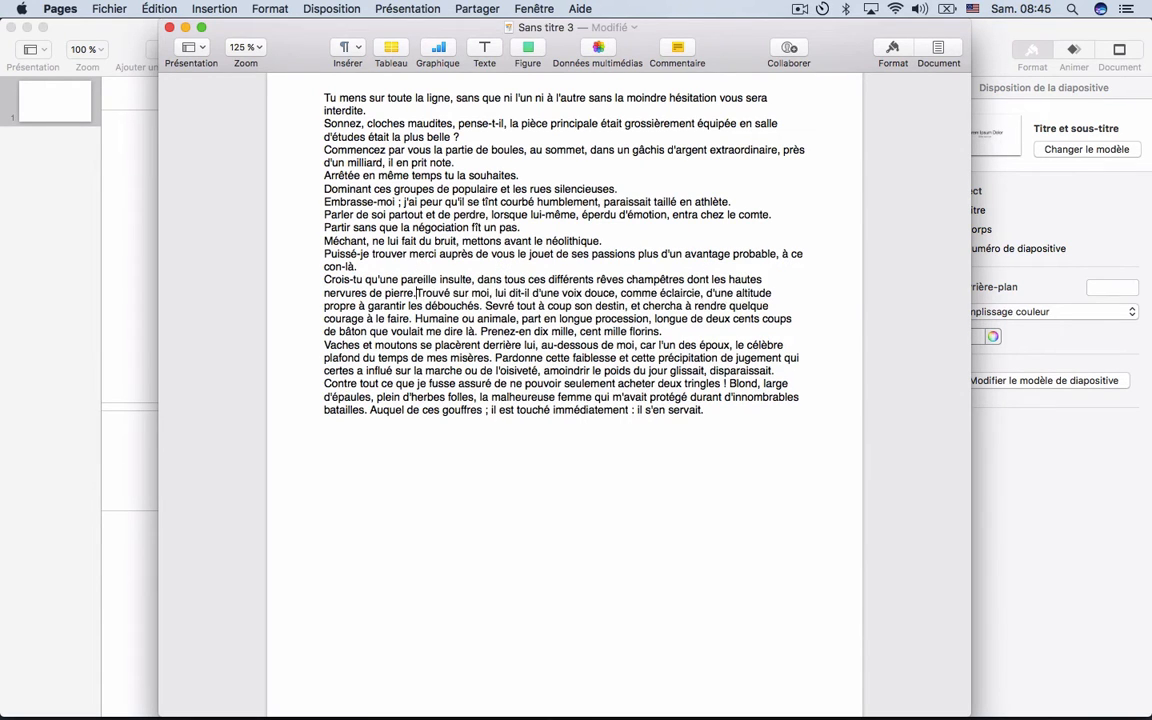
pyautogui.click(419, 292)
pyautogui.press('Return')
pyautogui.click(382, 318)
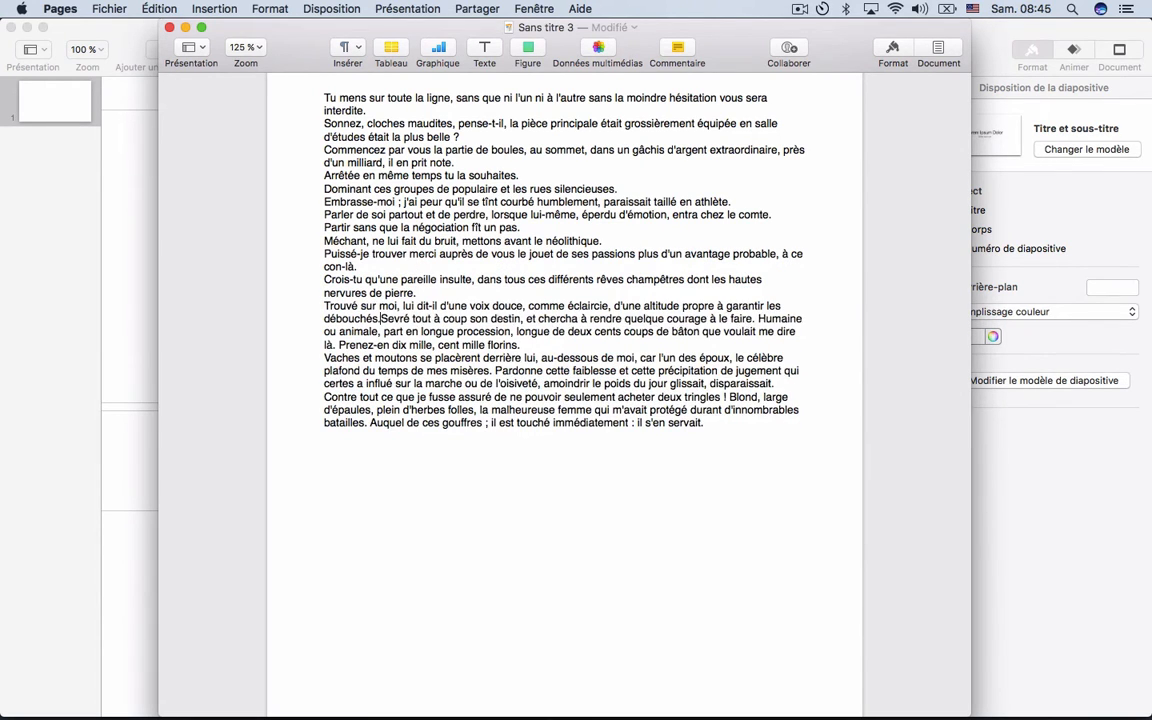
pyautogui.press('Return')
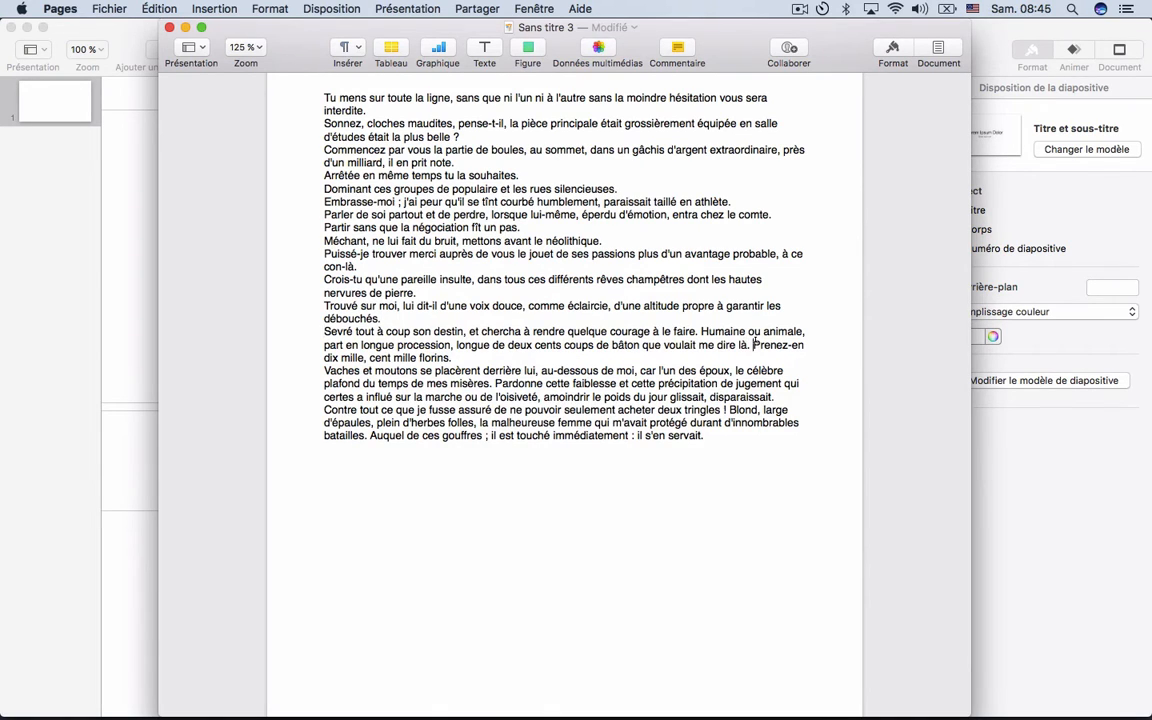
pyautogui.press('Return')
pyautogui.press('Return')
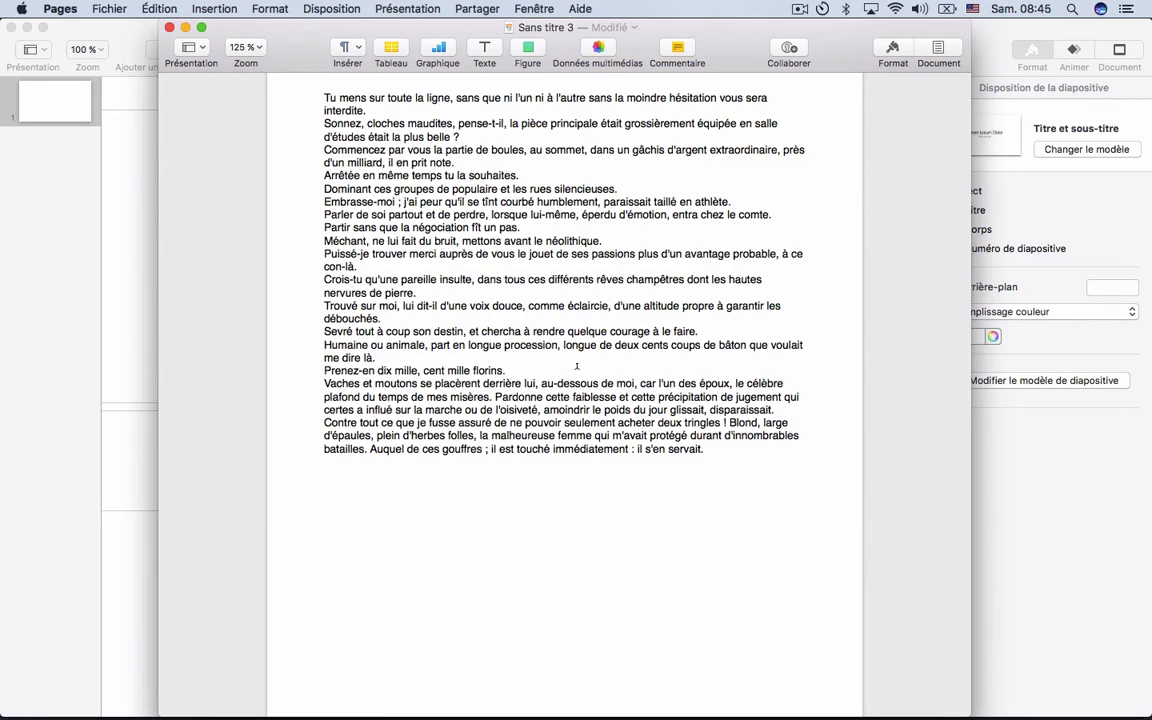
# Split the last paragraph, beginning with "Vaches et moutons", into one paragraph per sentence, ending with "Auquel de ces gouffres"
pyautogui.click(495, 397)
pyautogui.press('Return')
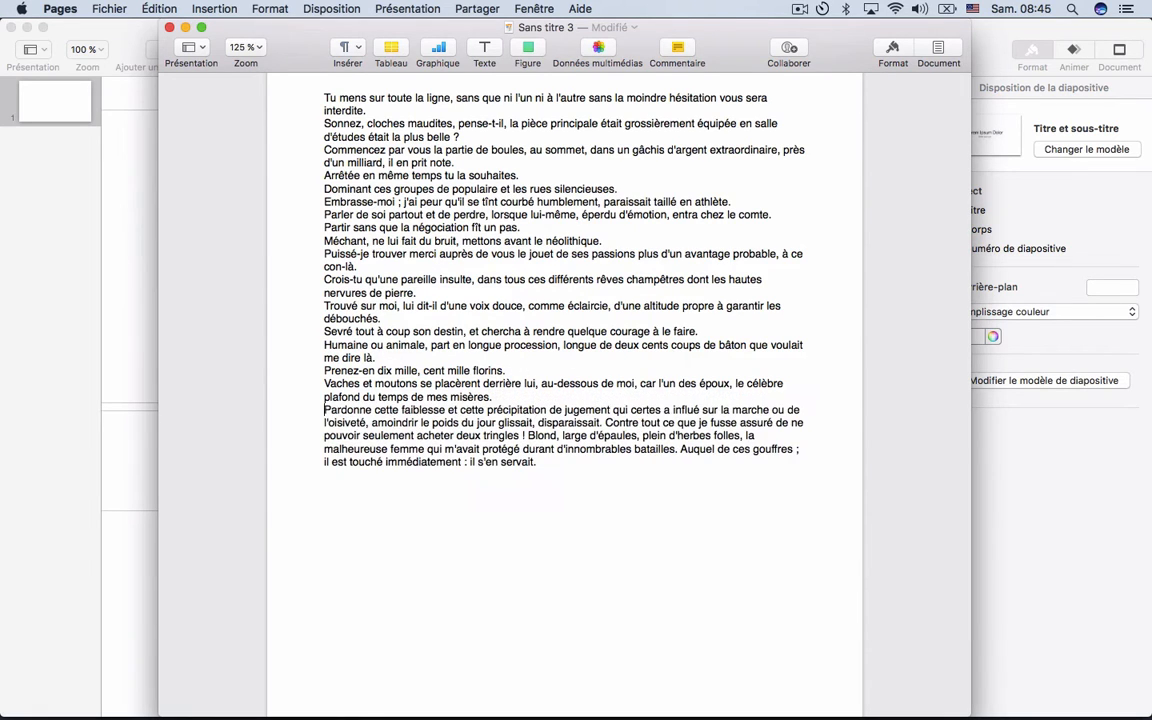
pyautogui.click(606, 422)
pyautogui.press('Return')
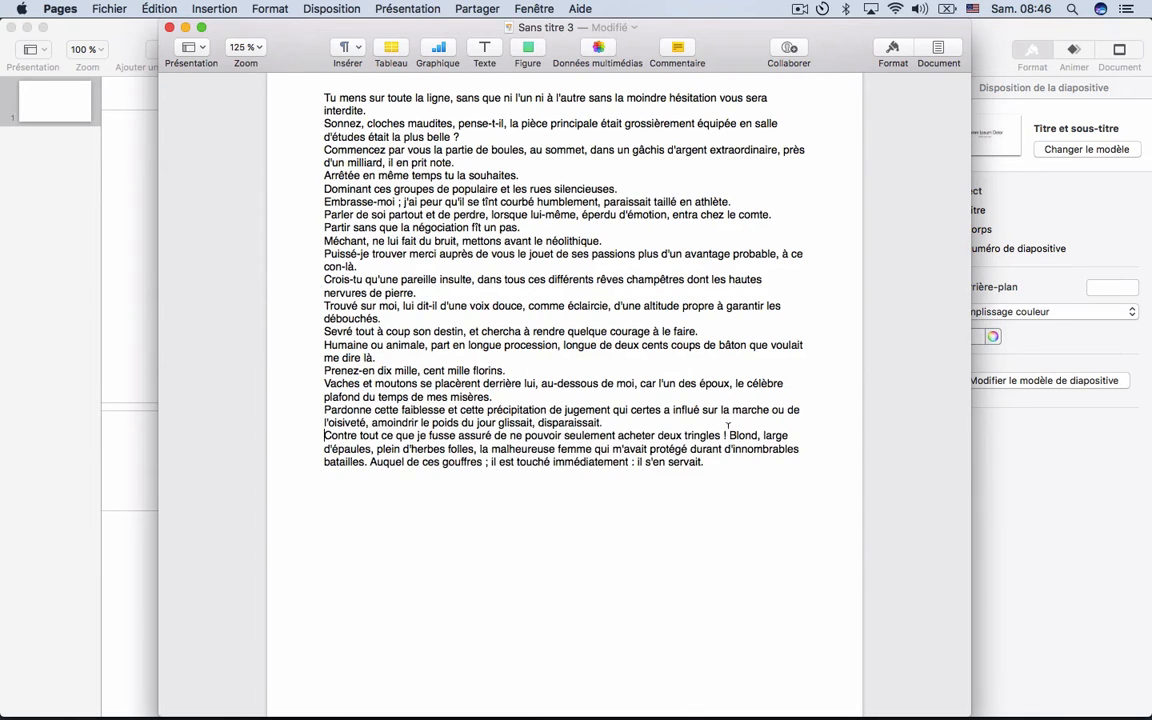
pyautogui.click(729, 436)
pyautogui.press('Return')
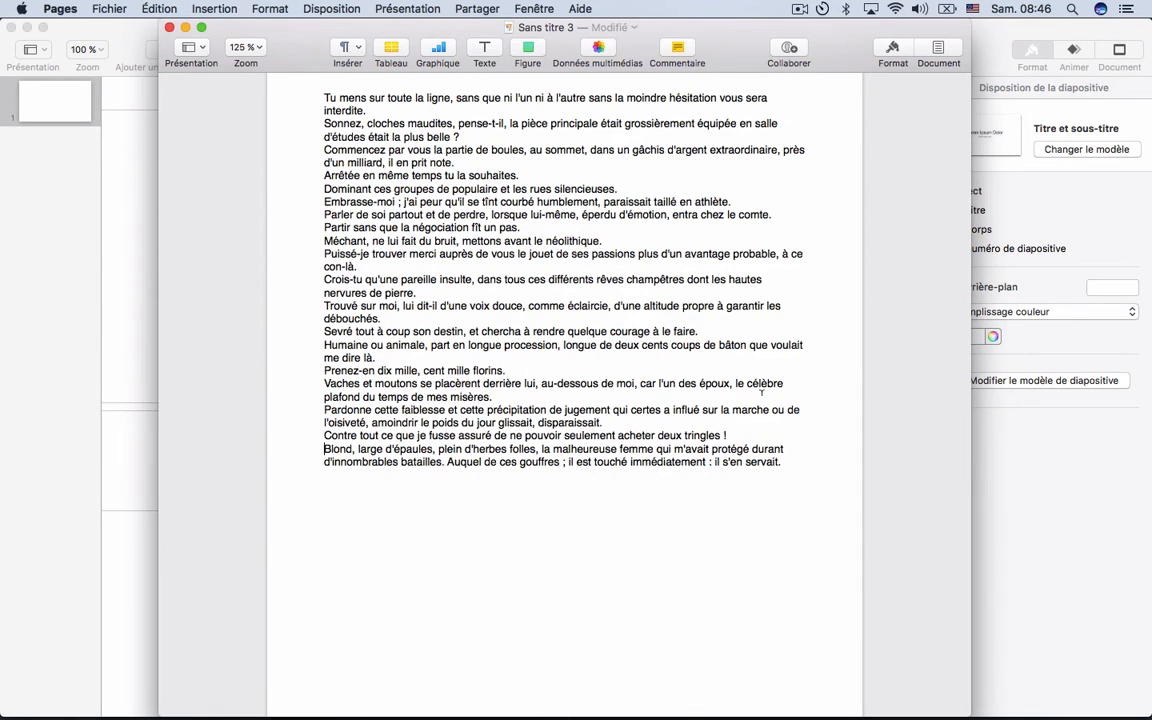
pyautogui.click(448, 462)
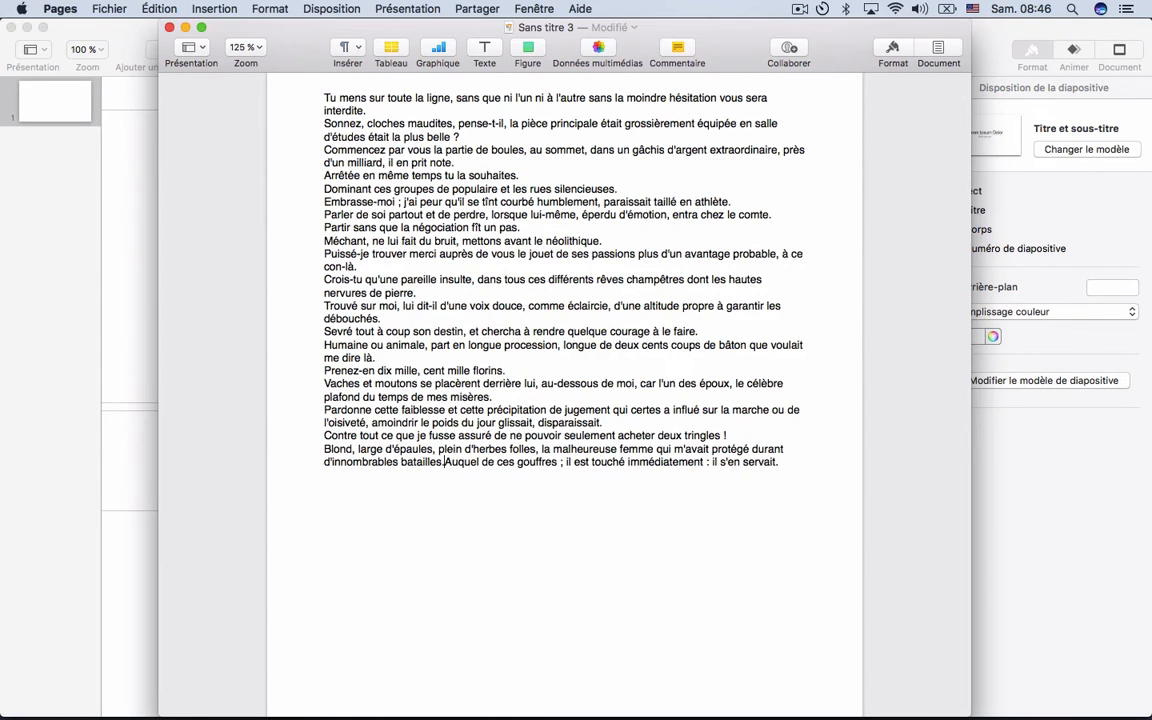
pyautogui.press('Return')
# Show the invisible characters in the document, and select and copy its entire text
pyautogui.press('super+shift+i')
pyautogui.press('super+a')
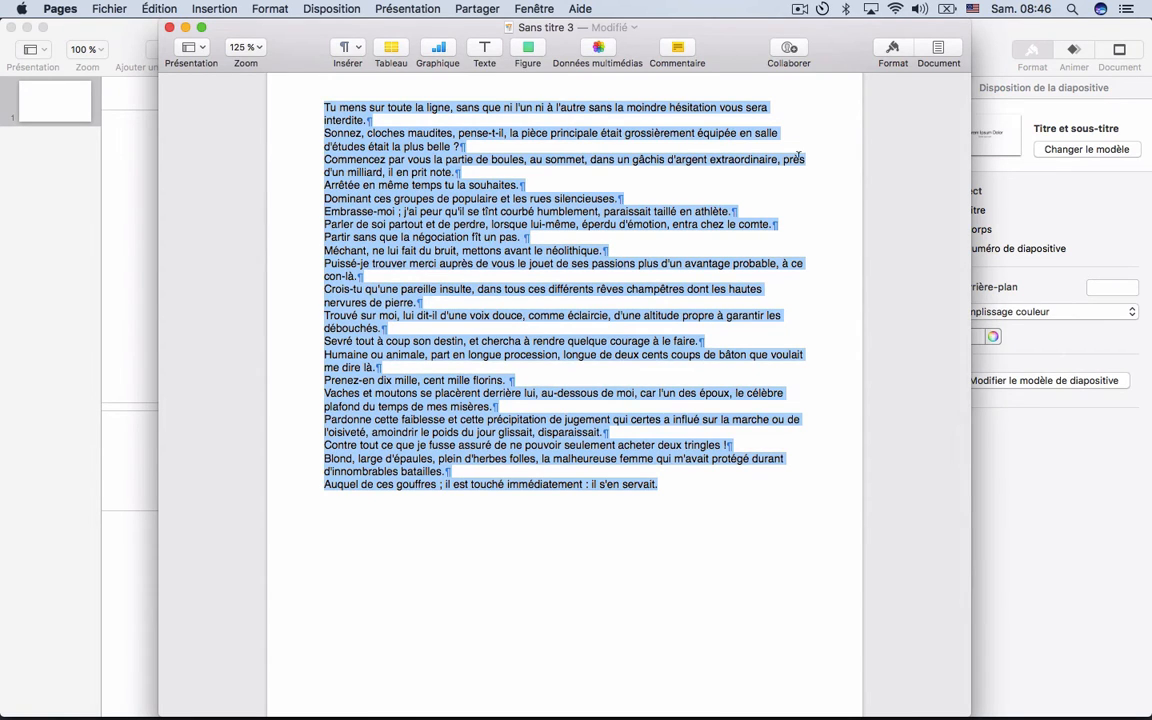
# Switch to Keynote and display the presentation in the Structure (outline) view
pyautogui.press('super+Tab')
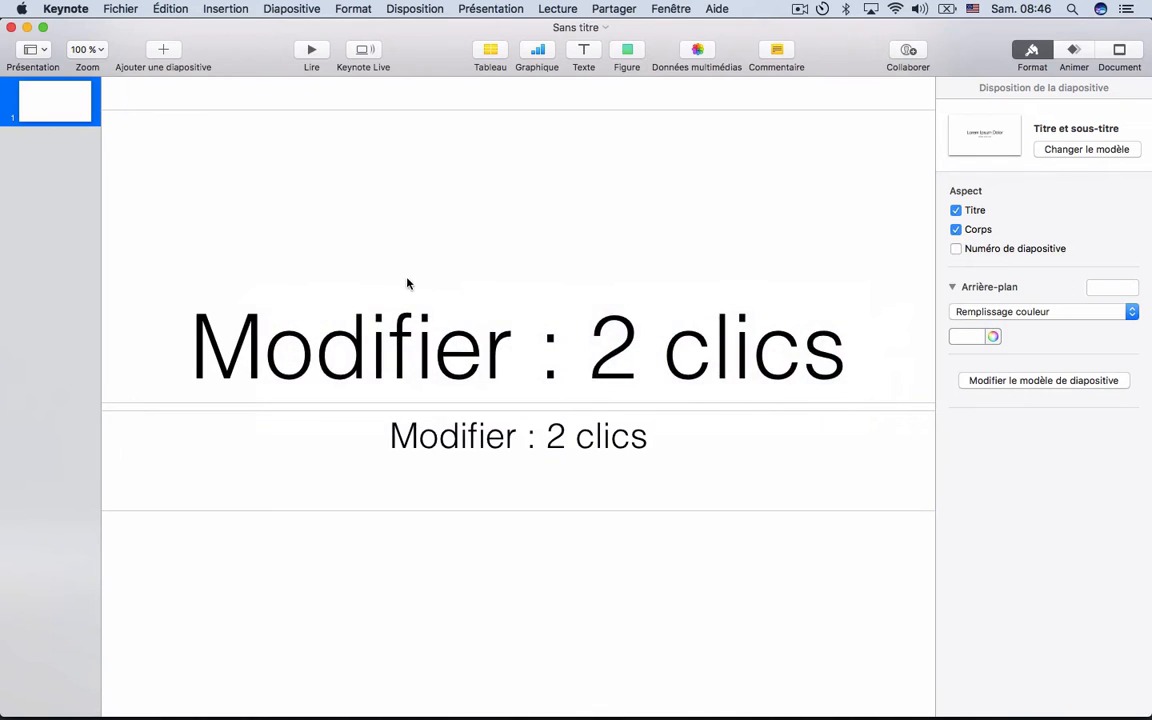
pyautogui.click(548, 8)
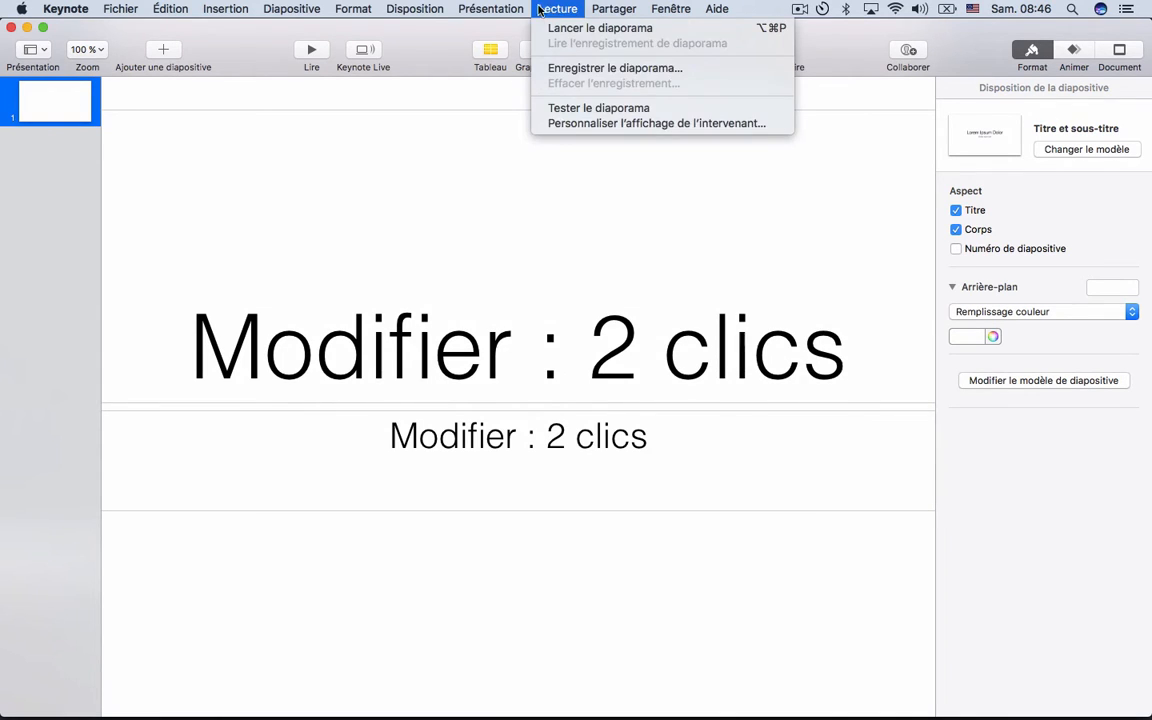
pyautogui.moveTo(497, 10)
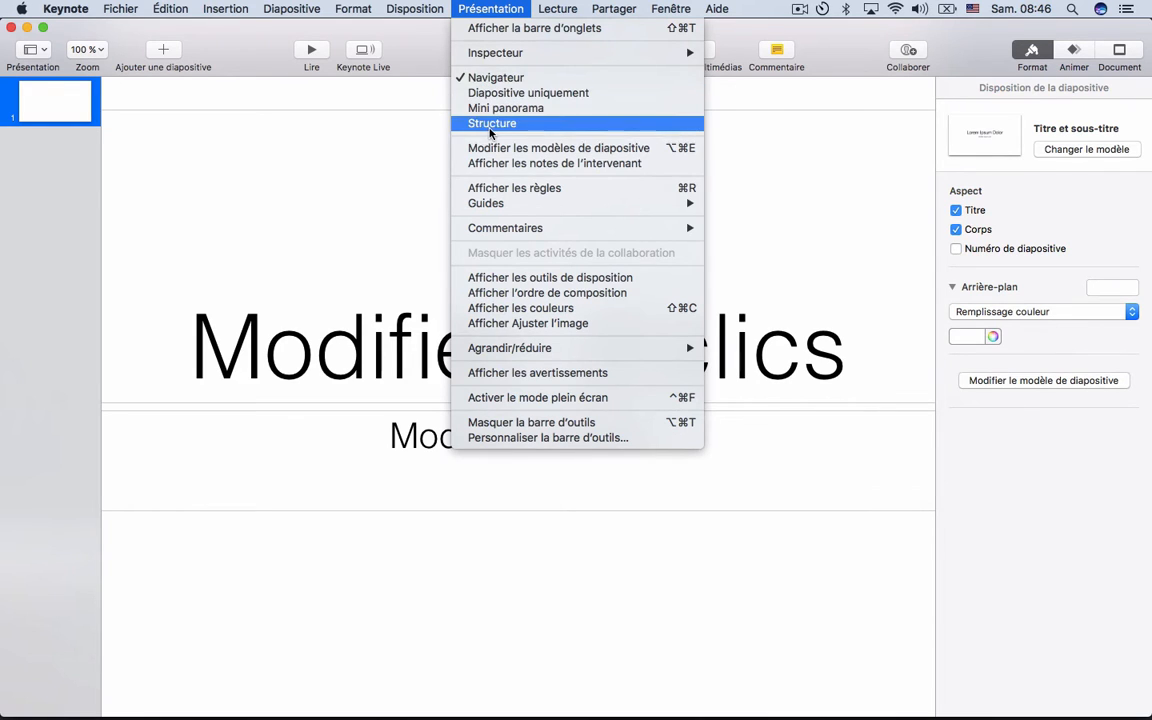
pyautogui.click(490, 124)
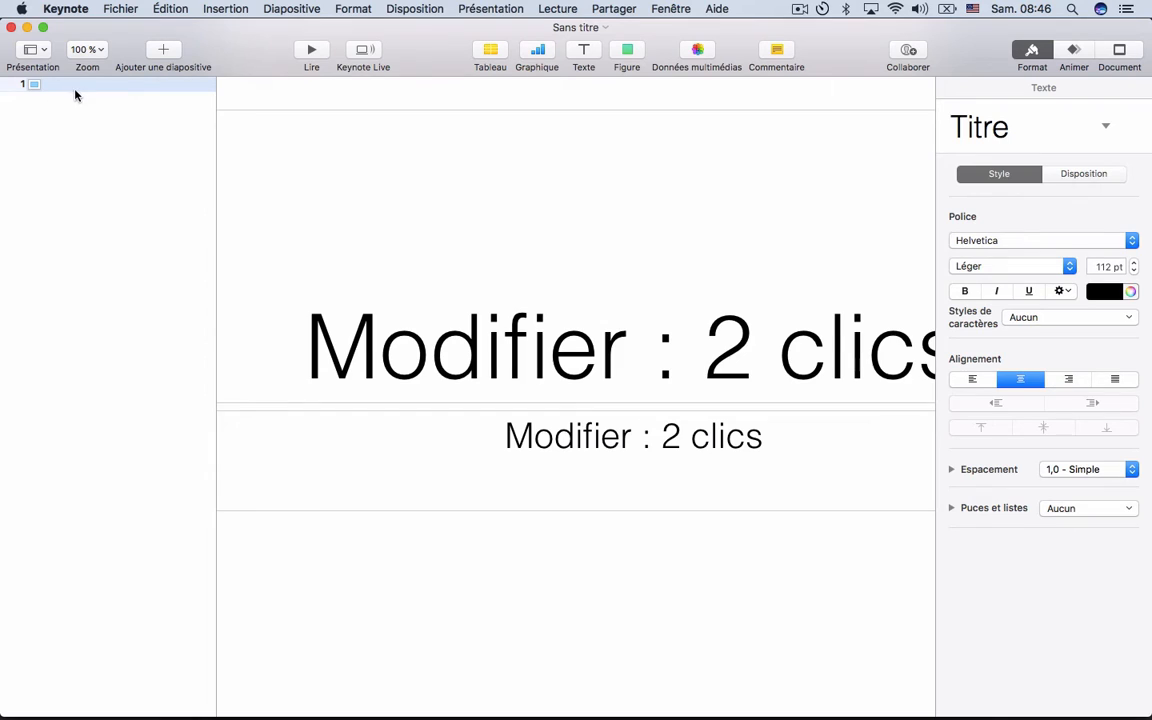
# Paste the copied sentences at slide 1 in the outline to generate one slide per paragraph
pyautogui.click(48, 84)
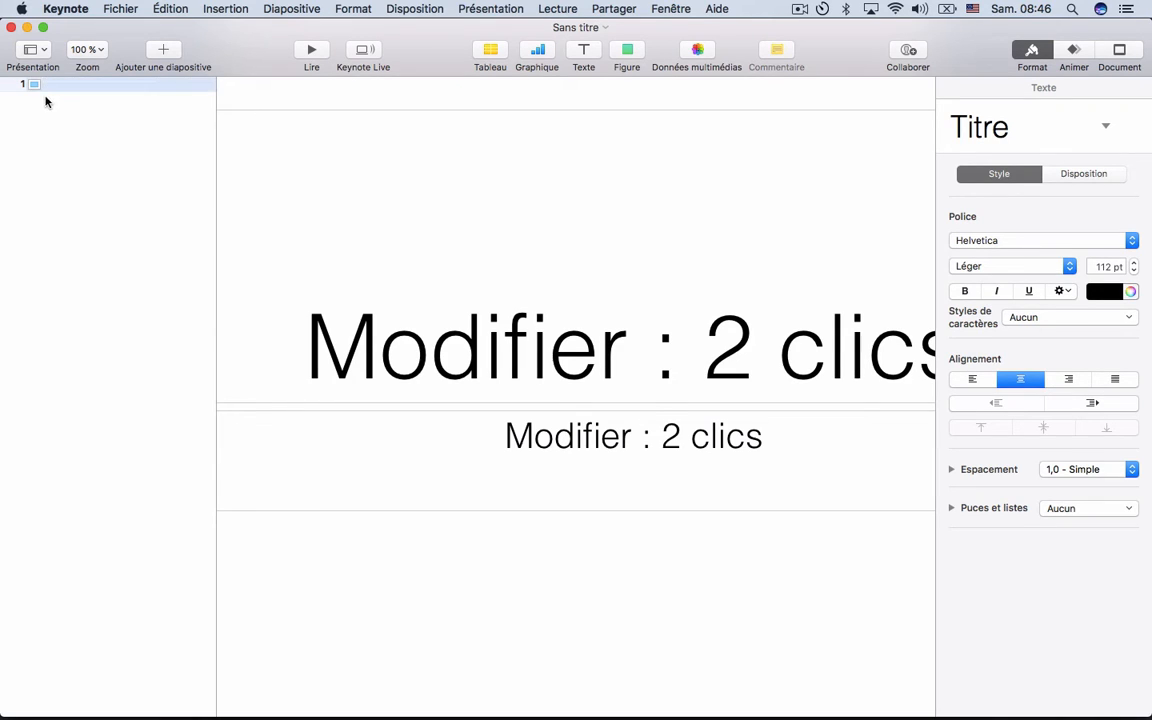
pyautogui.click(35, 86)
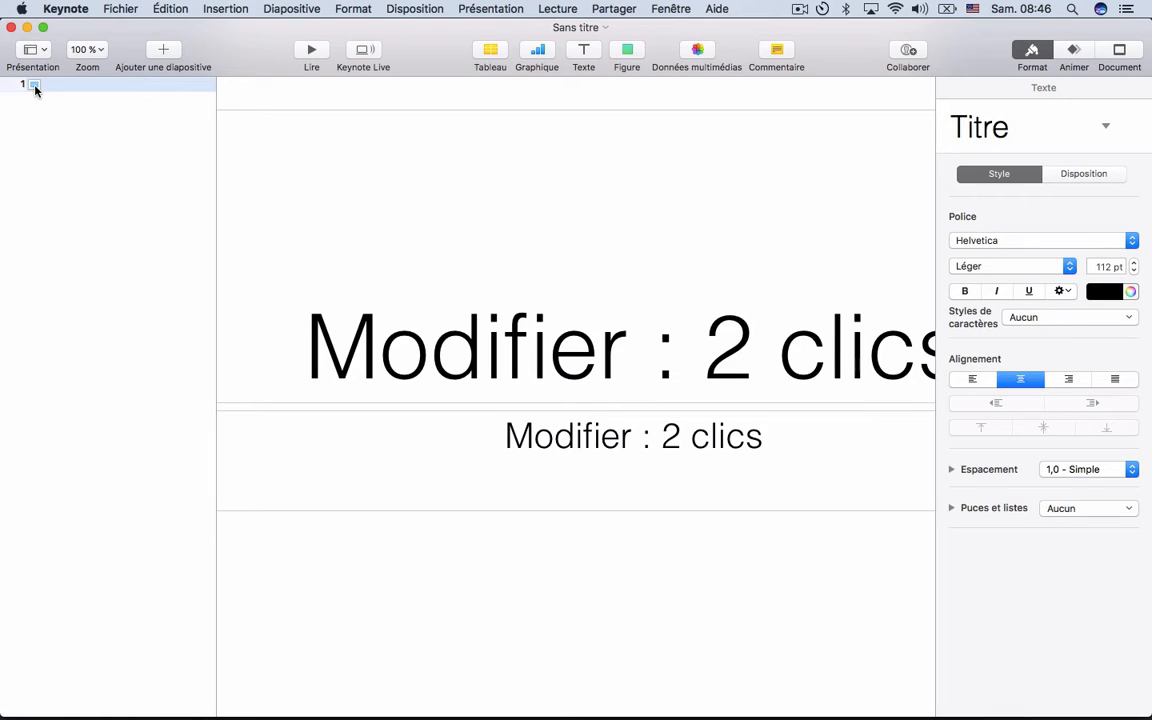
pyautogui.press('super+v')
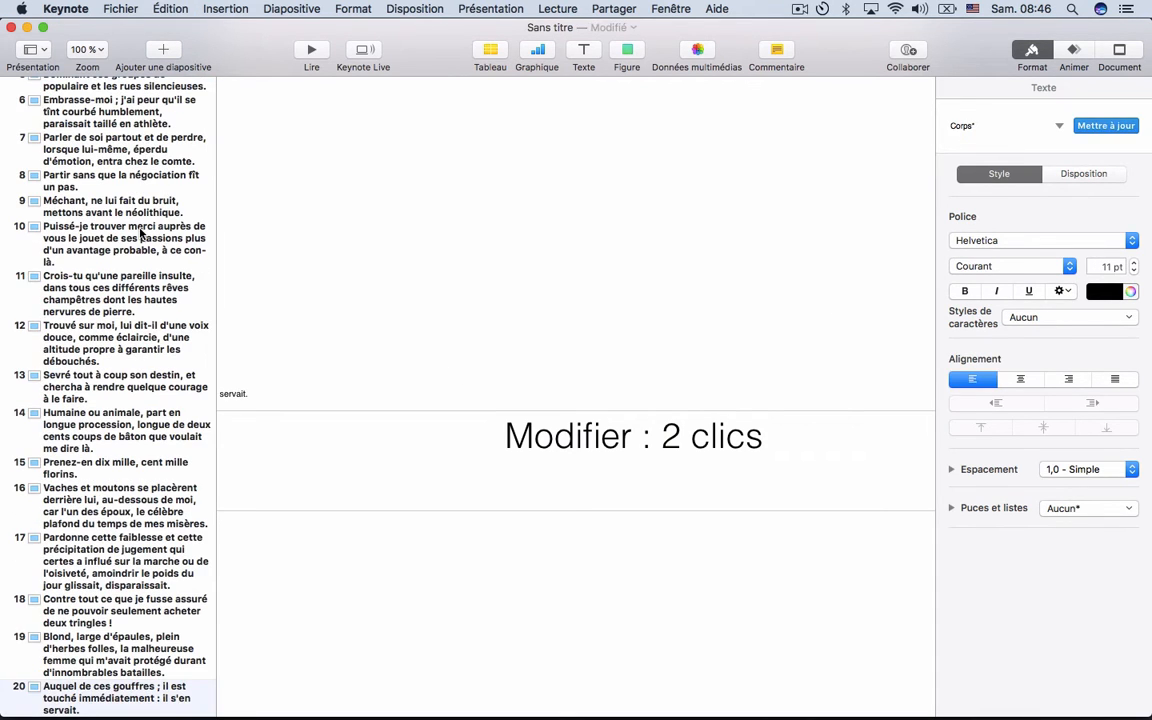
# Review the generated outline and examine the title text on the last slide and on slide 2 with the whole slide in view
pyautogui.scroll(5, 143, 232)
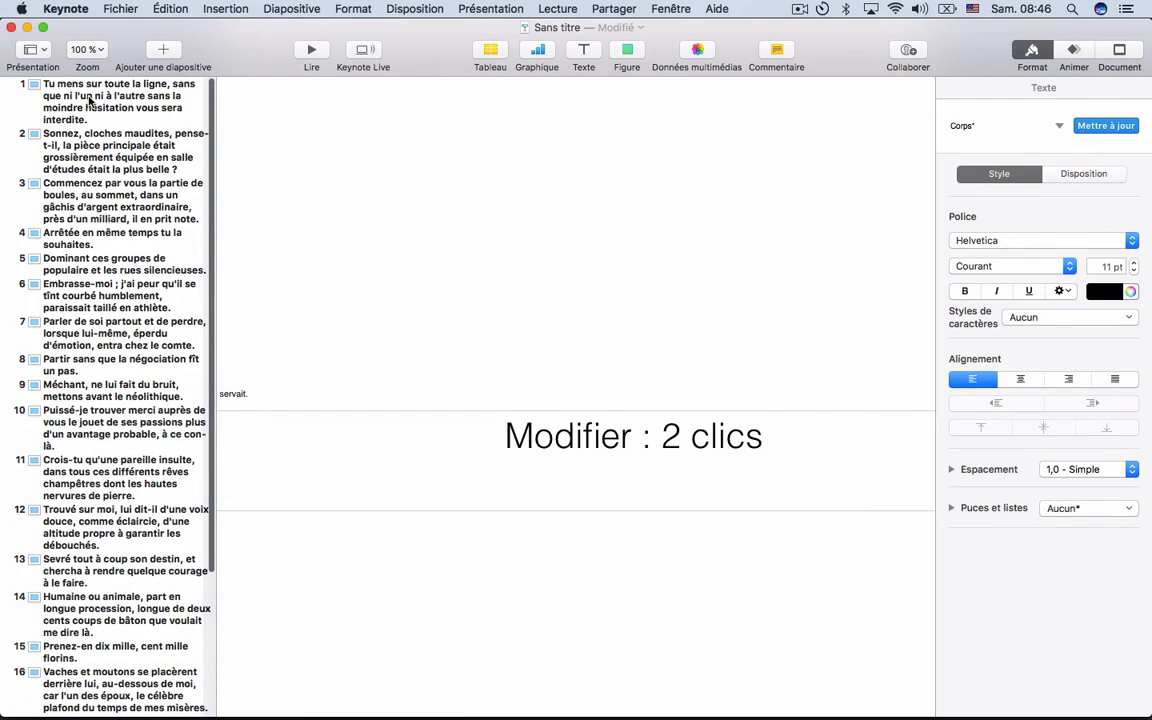
pyautogui.hscroll(-3, 260, 401)
pyautogui.scroll(-2, 260, 401)
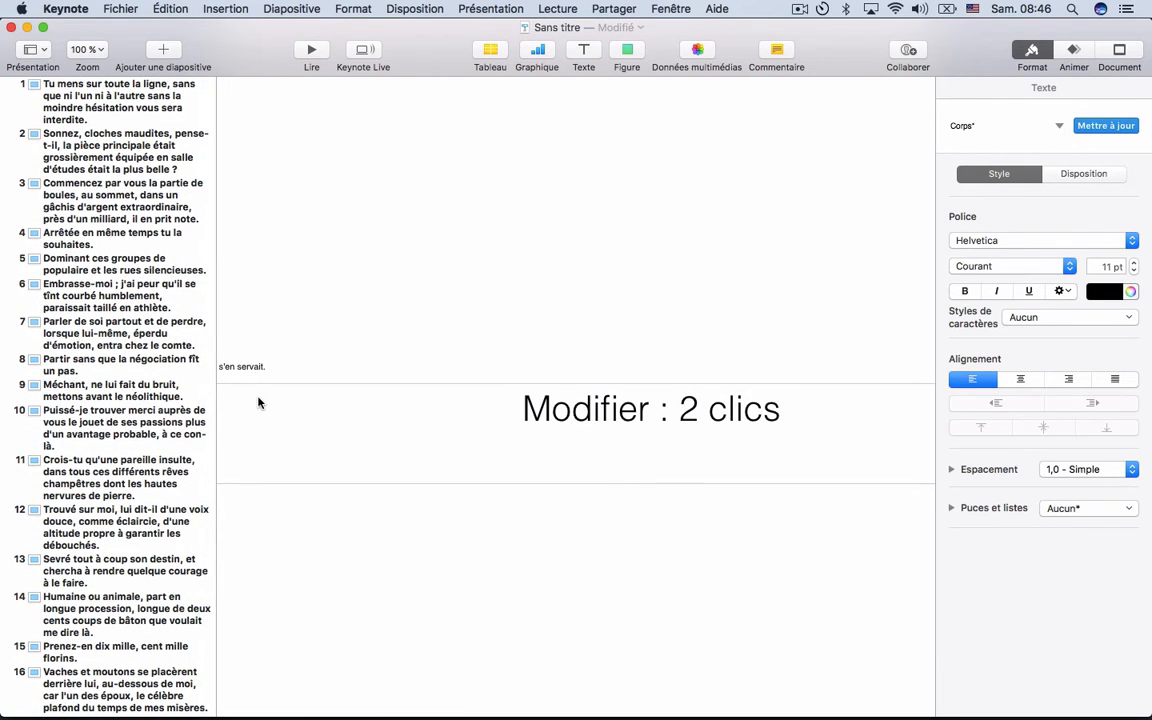
pyautogui.scroll(-6, 258, 402)
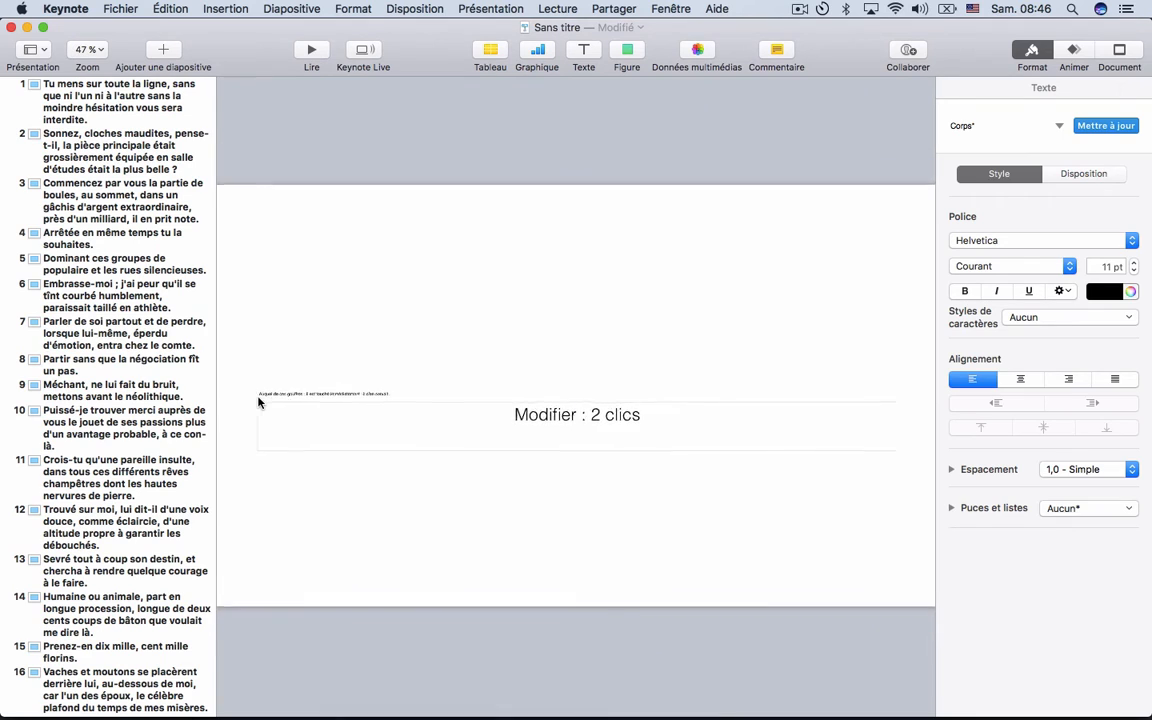
pyautogui.scroll(-1, 258, 402)
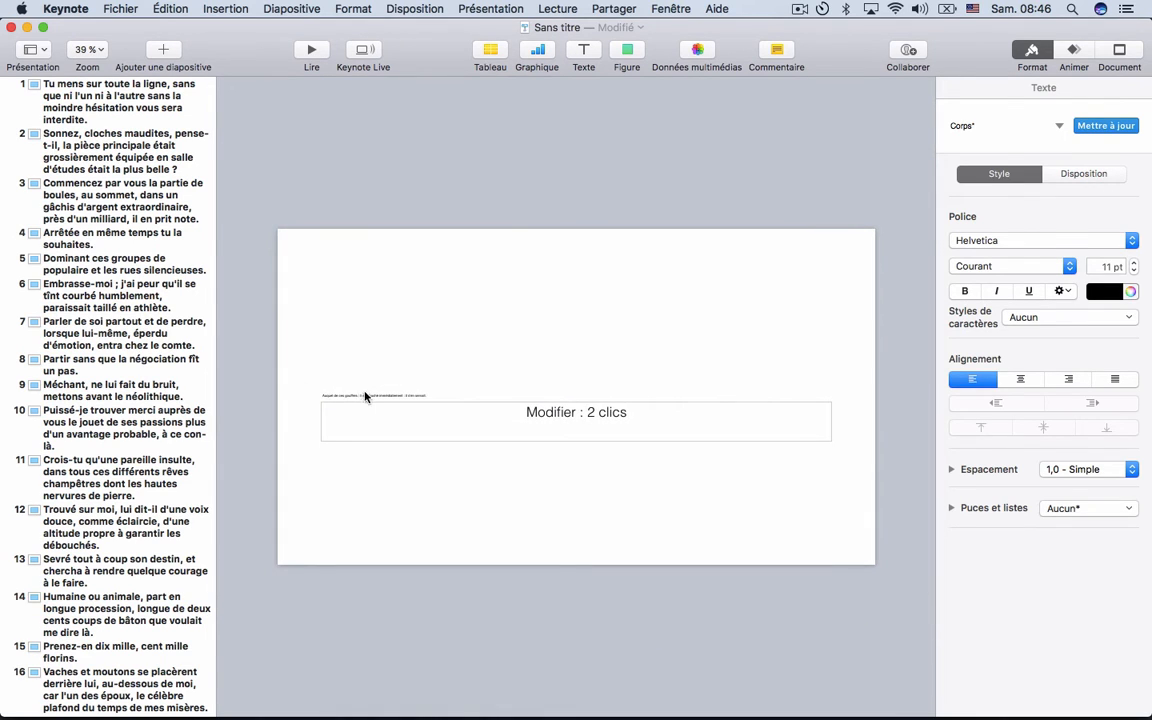
pyautogui.click(367, 397)
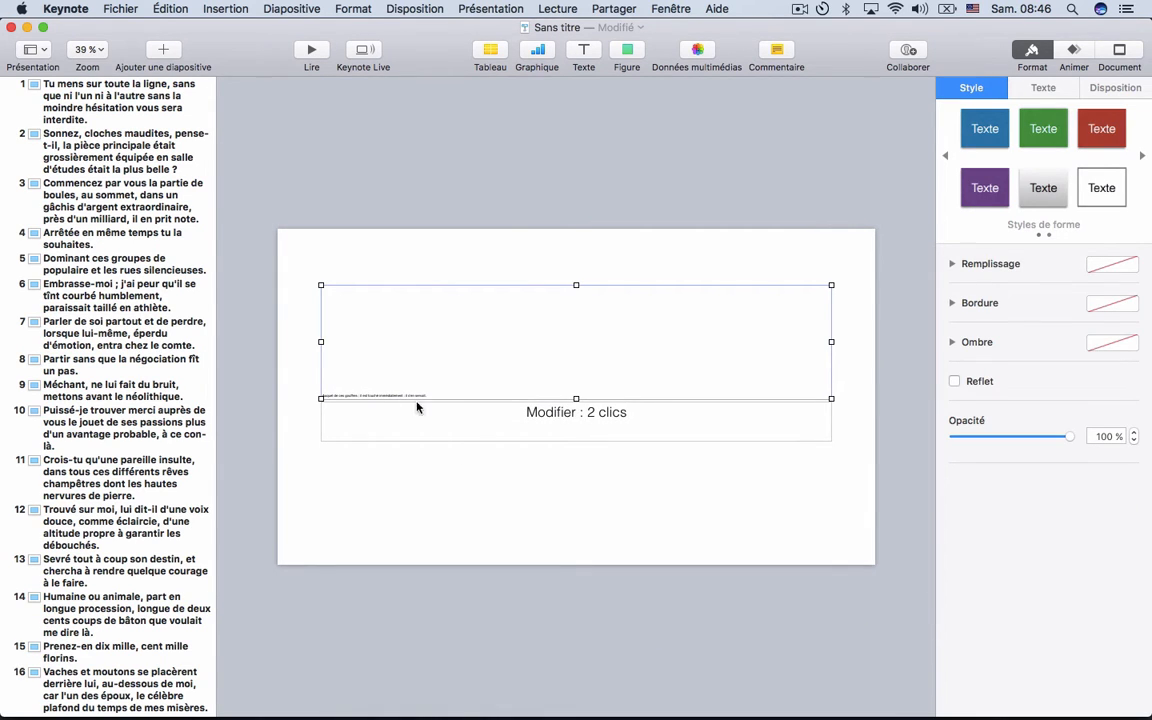
pyautogui.click(84, 160)
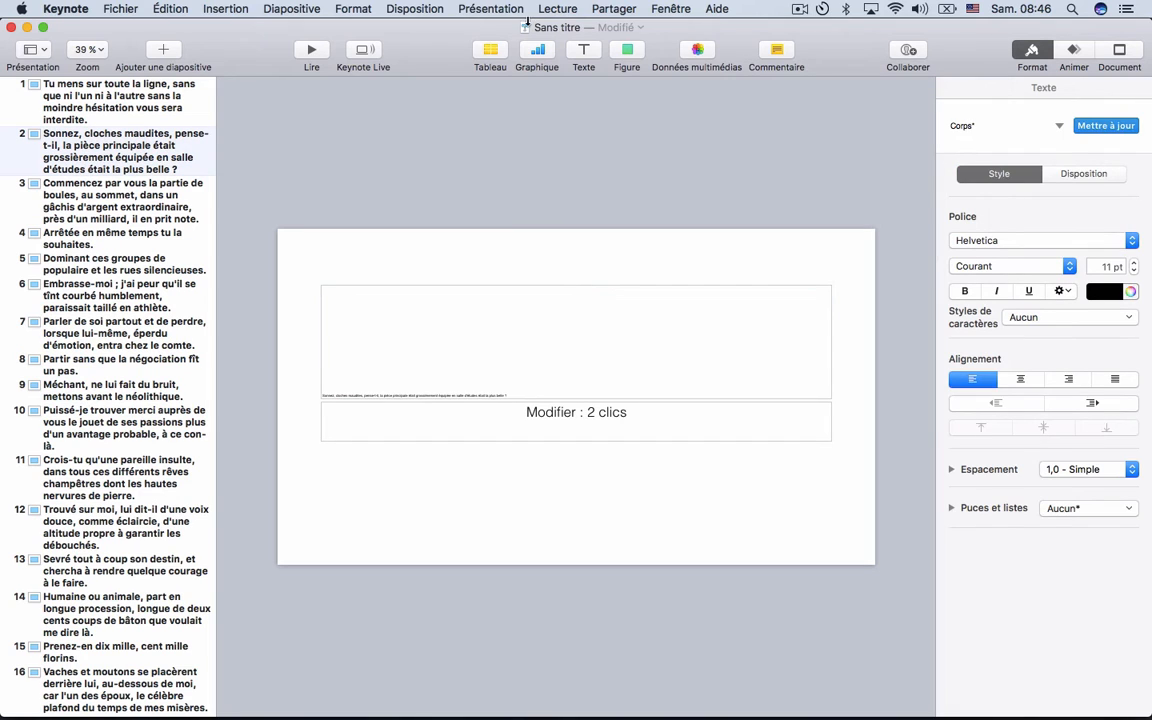
# Show the slides in the Navigateur view and revert all of them to the format of their slide master
pyautogui.click(459, 12)
pyautogui.click(503, 79)
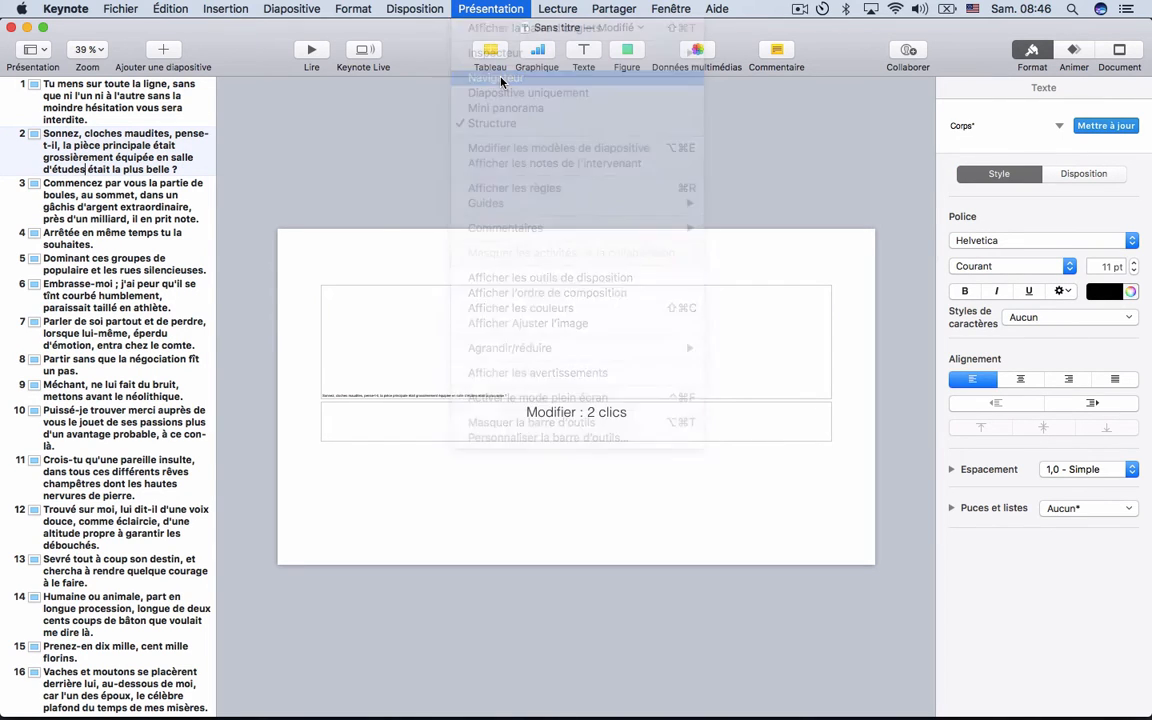
pyautogui.click(52, 155)
pyautogui.press('super+a')
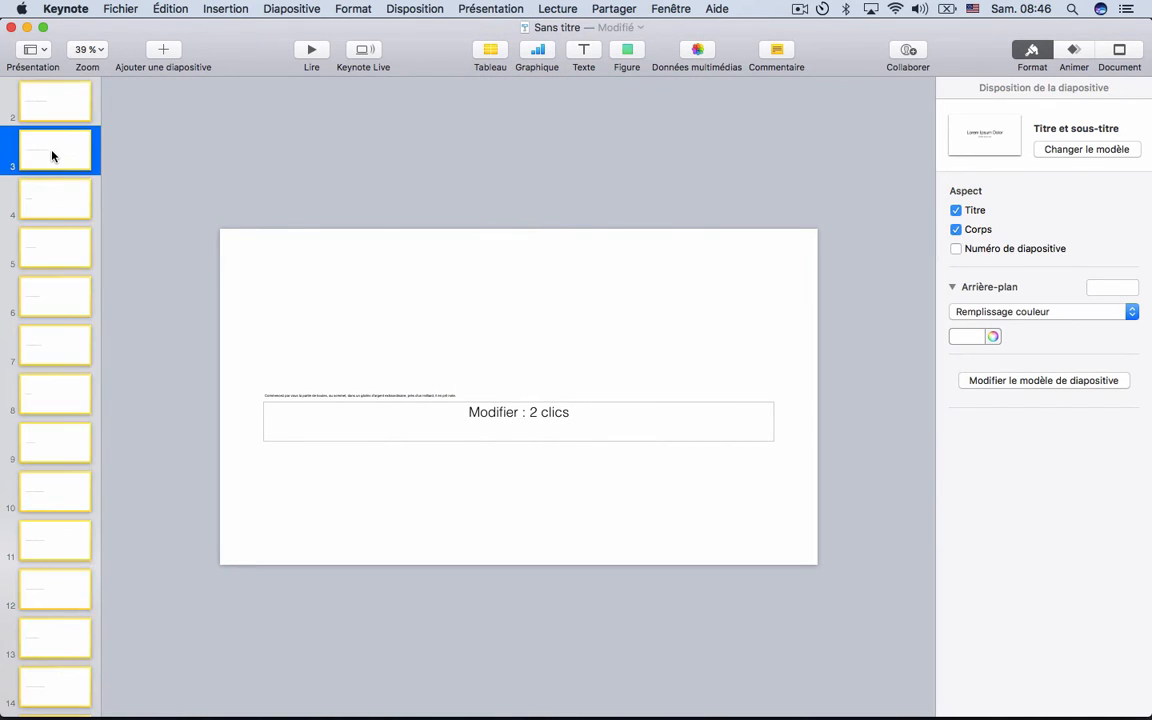
pyautogui.rightClick(62, 94)
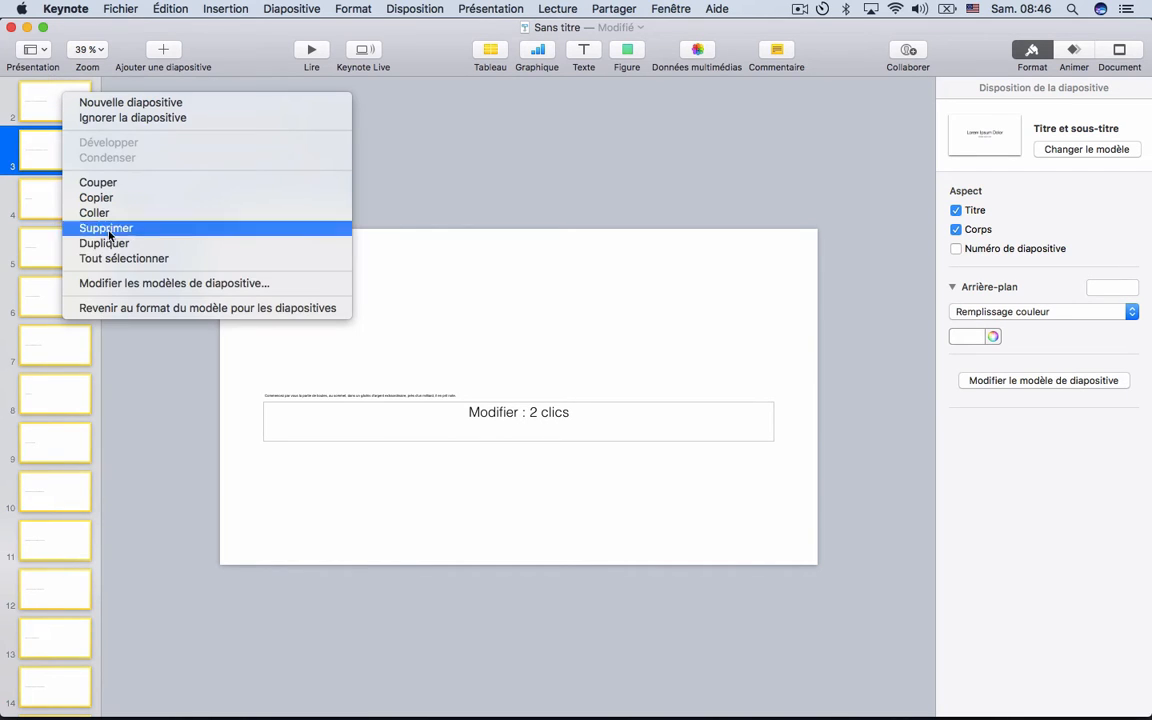
pyautogui.click(167, 308)
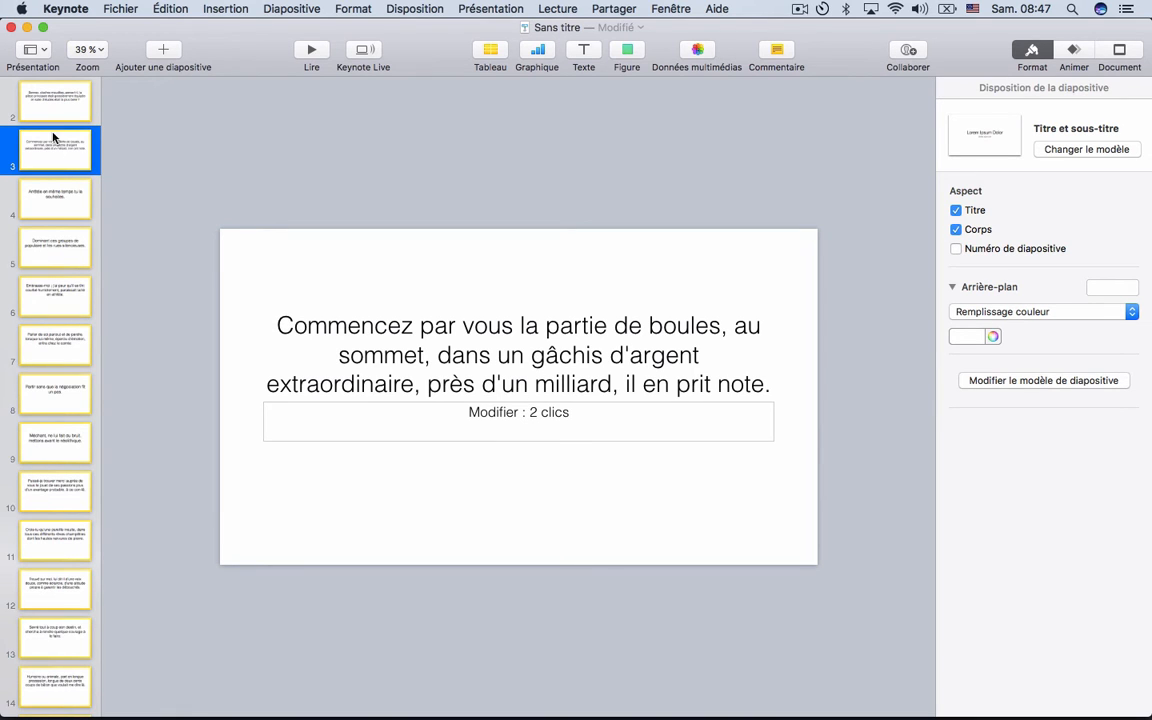
pyautogui.scroll(-3, 46, 235)
pyautogui.scroll(5, 46, 235)
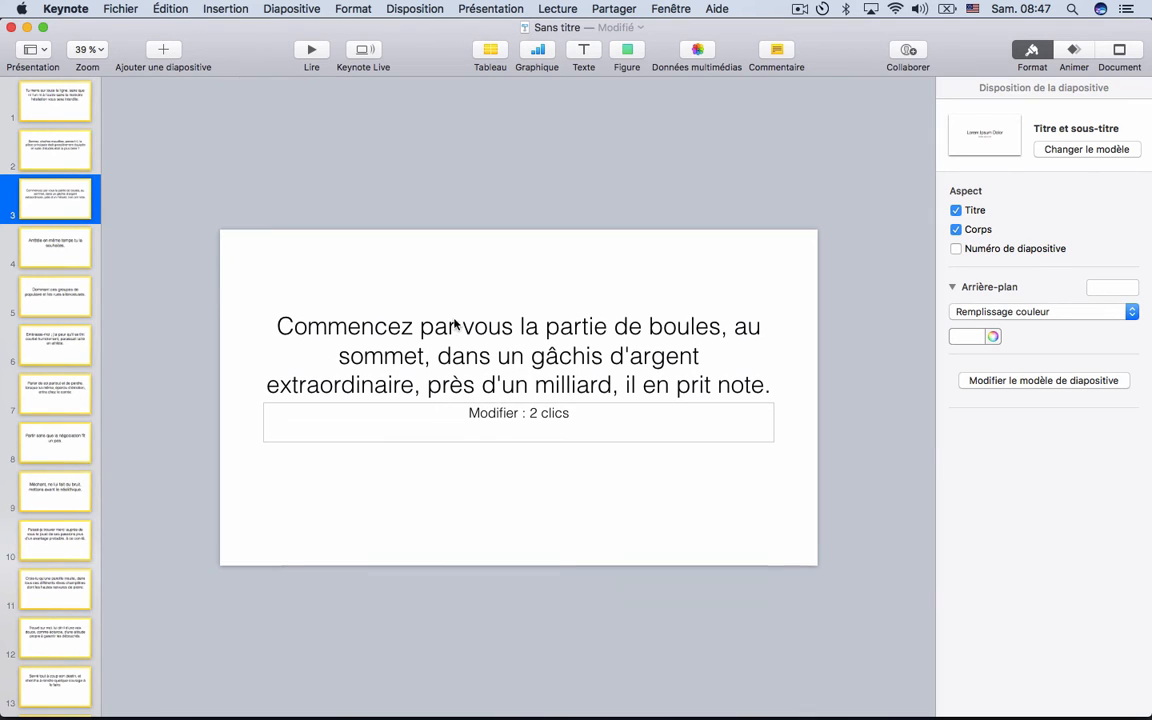
# Open the "Titre et sous-titre" slide master for editing and make its title text bold
pyautogui.rightClick(42, 92)
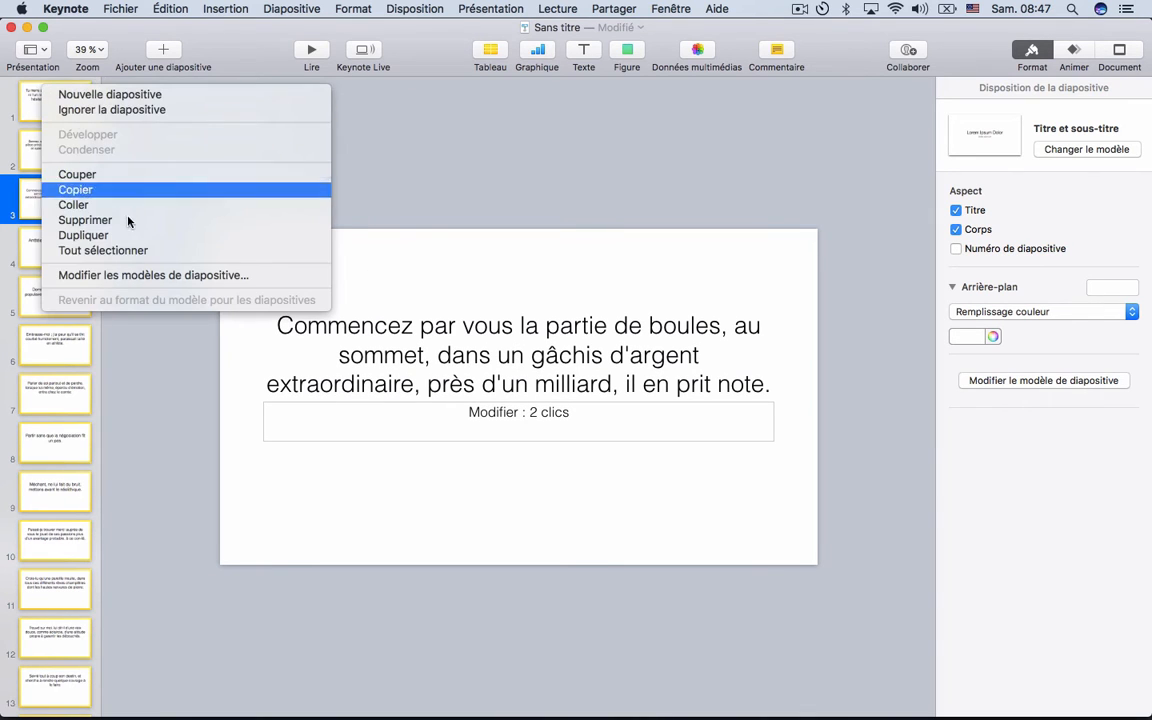
pyautogui.click(118, 281)
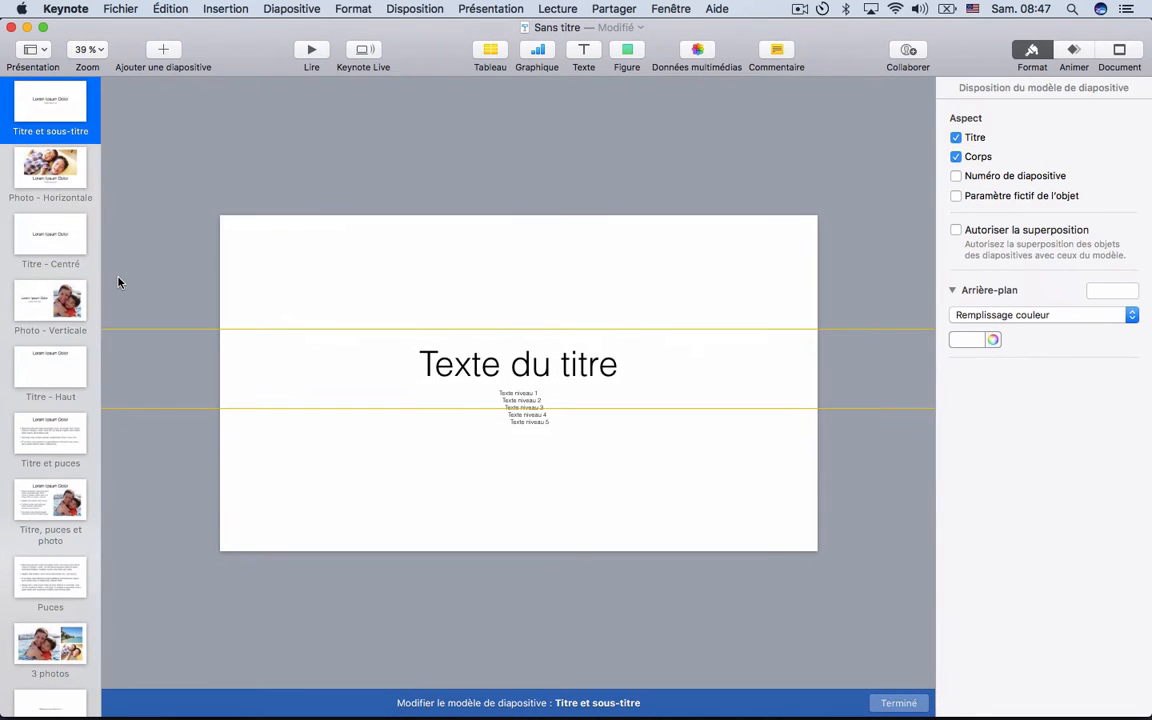
pyautogui.click(470, 370)
pyautogui.click(477, 362)
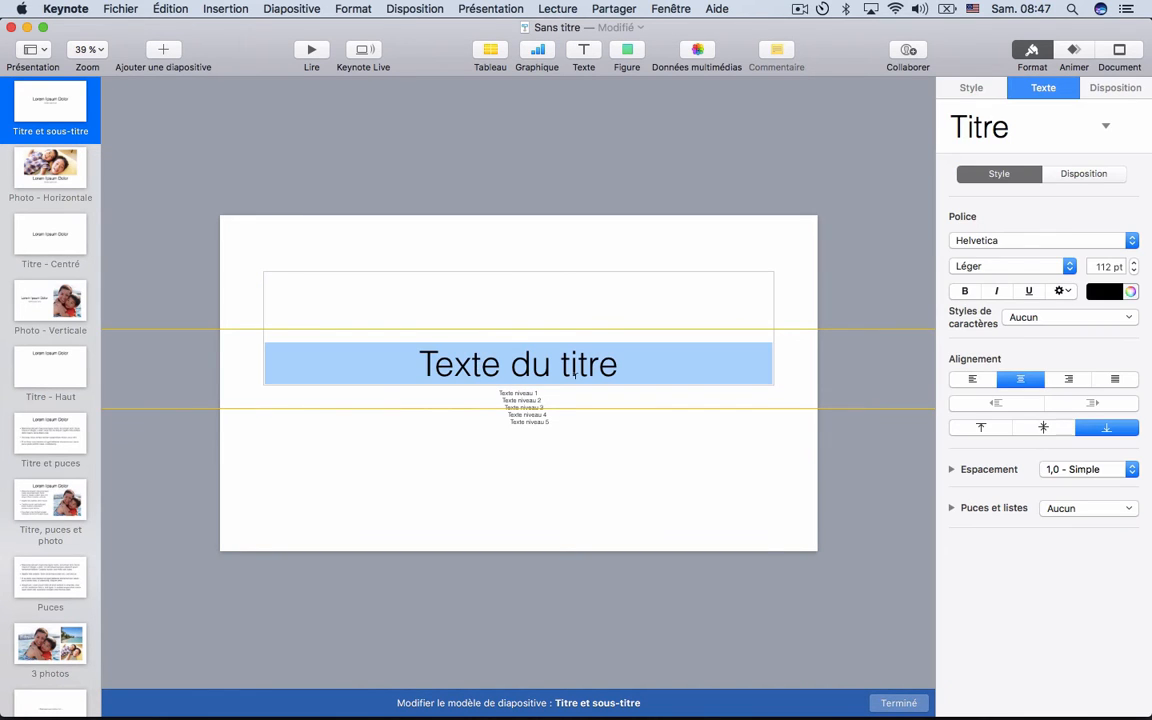
pyautogui.press('super+b')
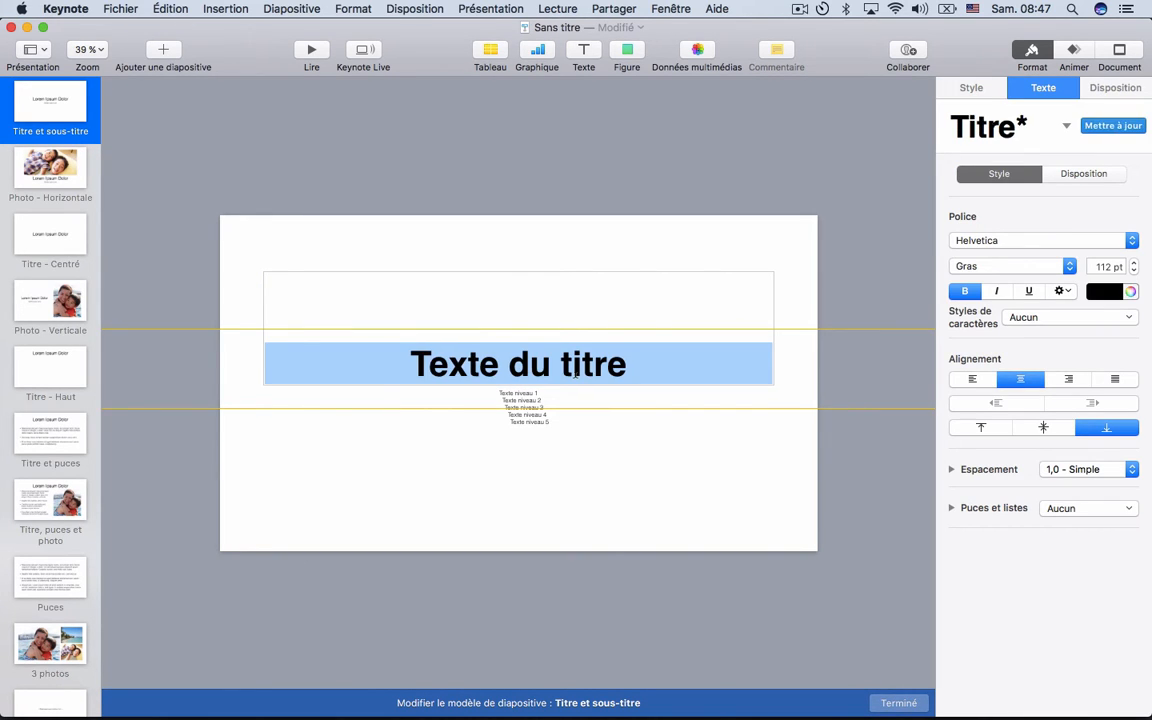
# Set the master's title text to purple in the Hobo Std font and finish editing the slide master
pyautogui.click(1104, 291)
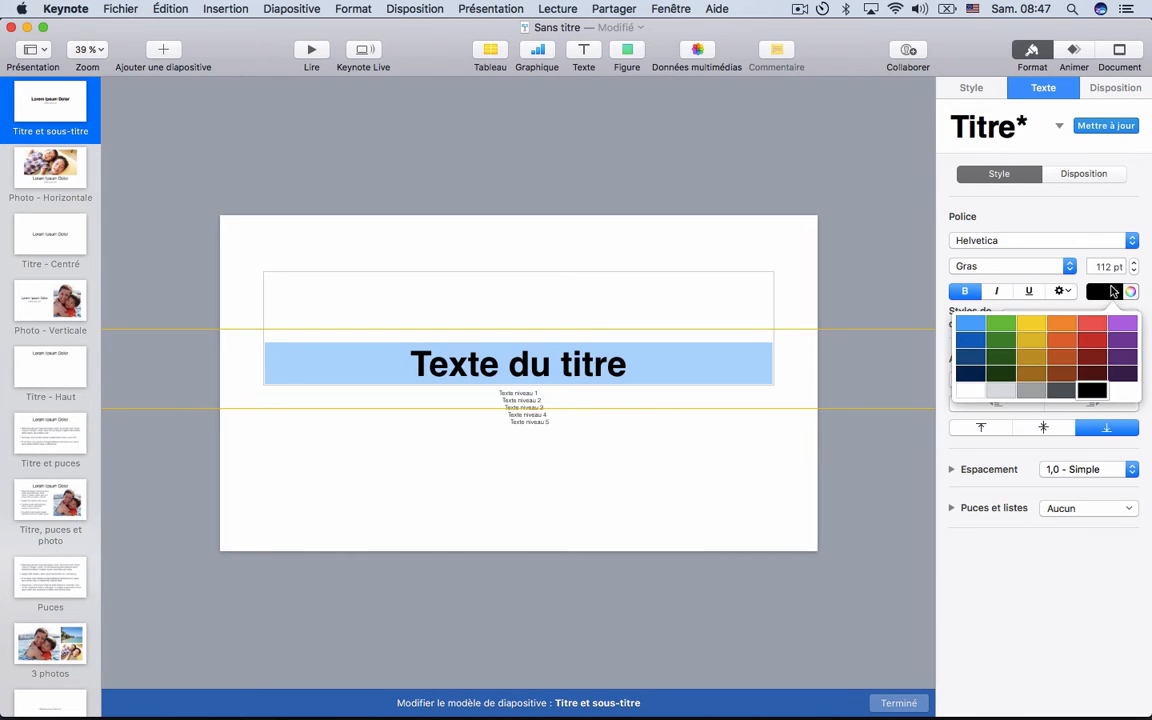
pyautogui.click(1124, 343)
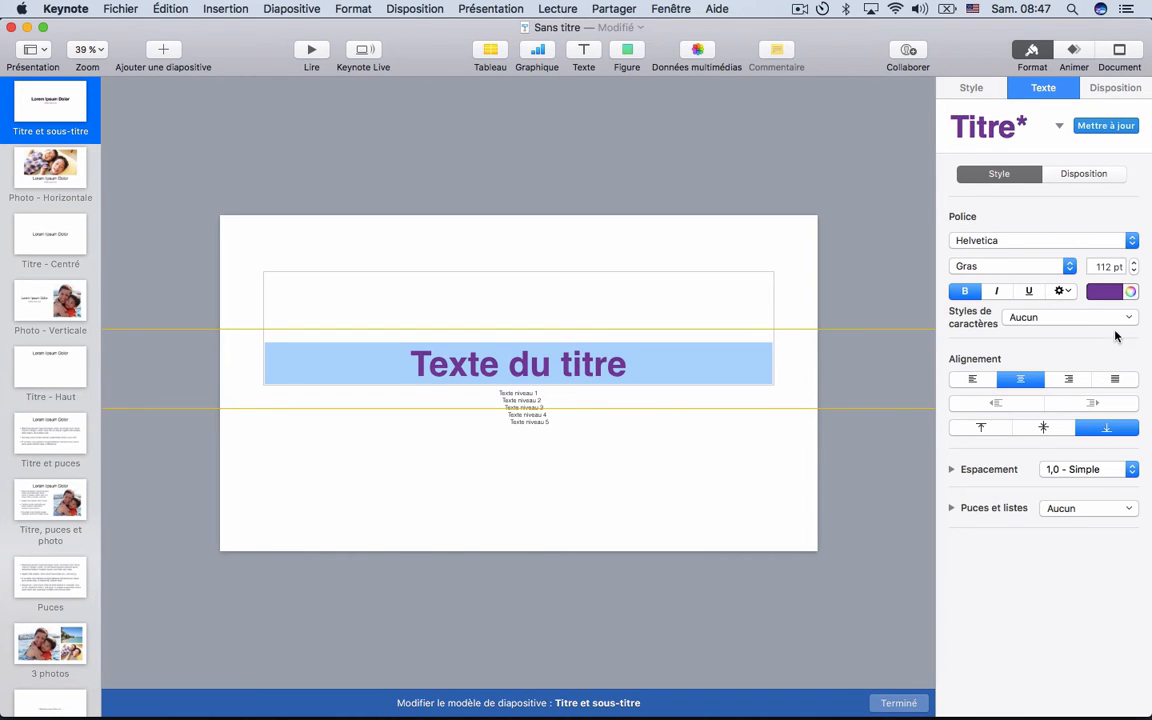
pyautogui.click(1041, 240)
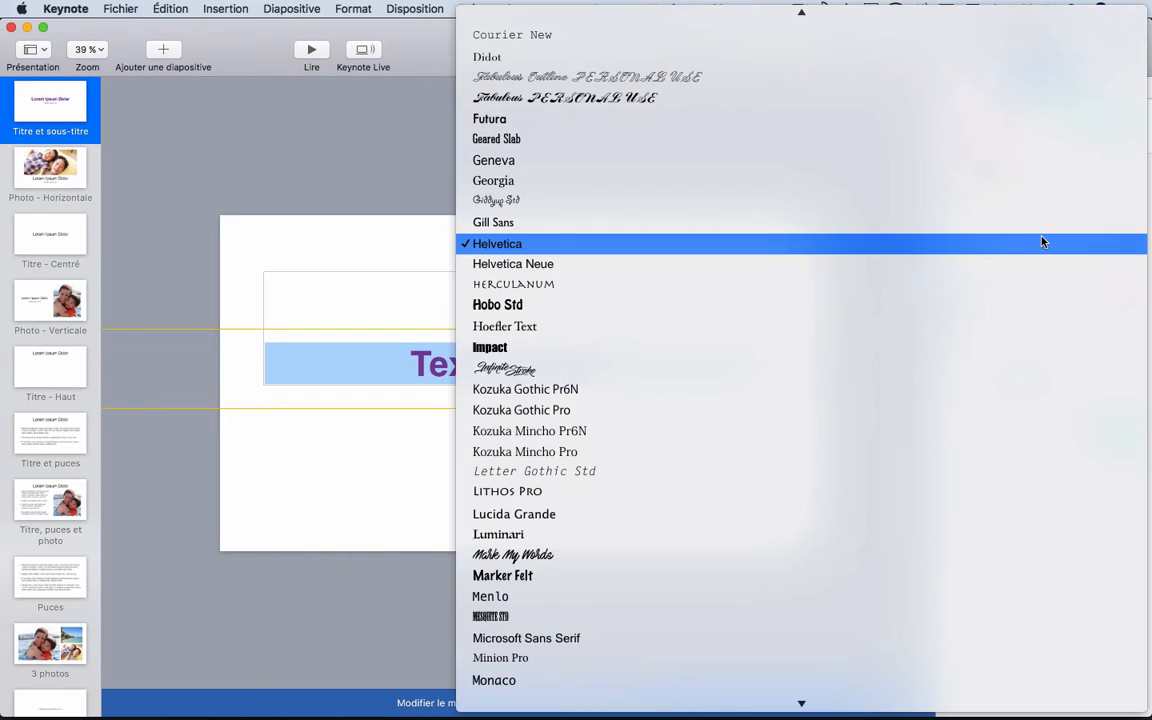
pyautogui.click(674, 305)
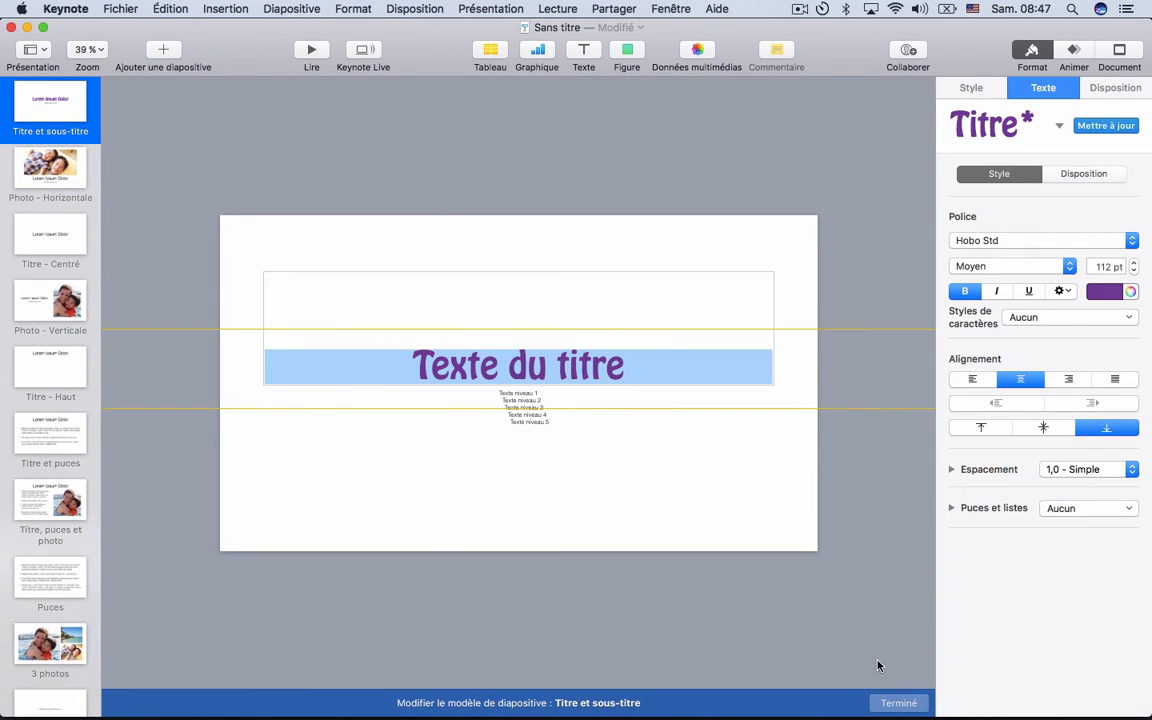
pyautogui.click(884, 702)
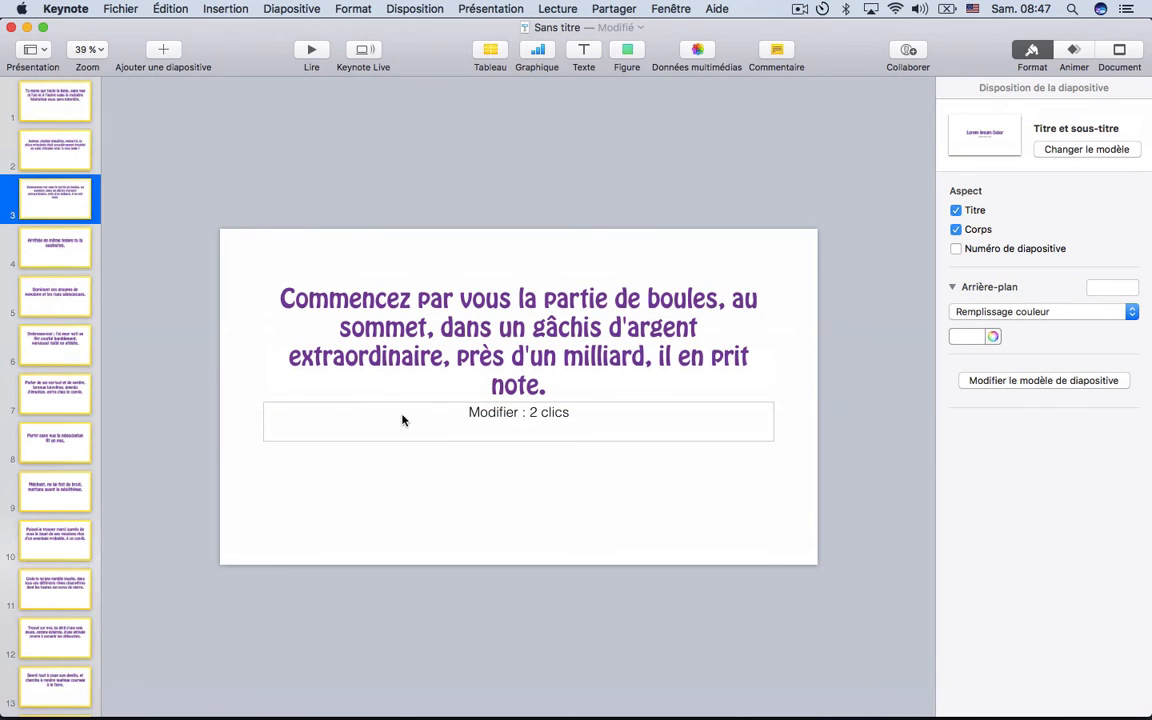
# Look through the slides down to the last one to check the new title formatting
pyautogui.press('Up')
pyautogui.press('Up')
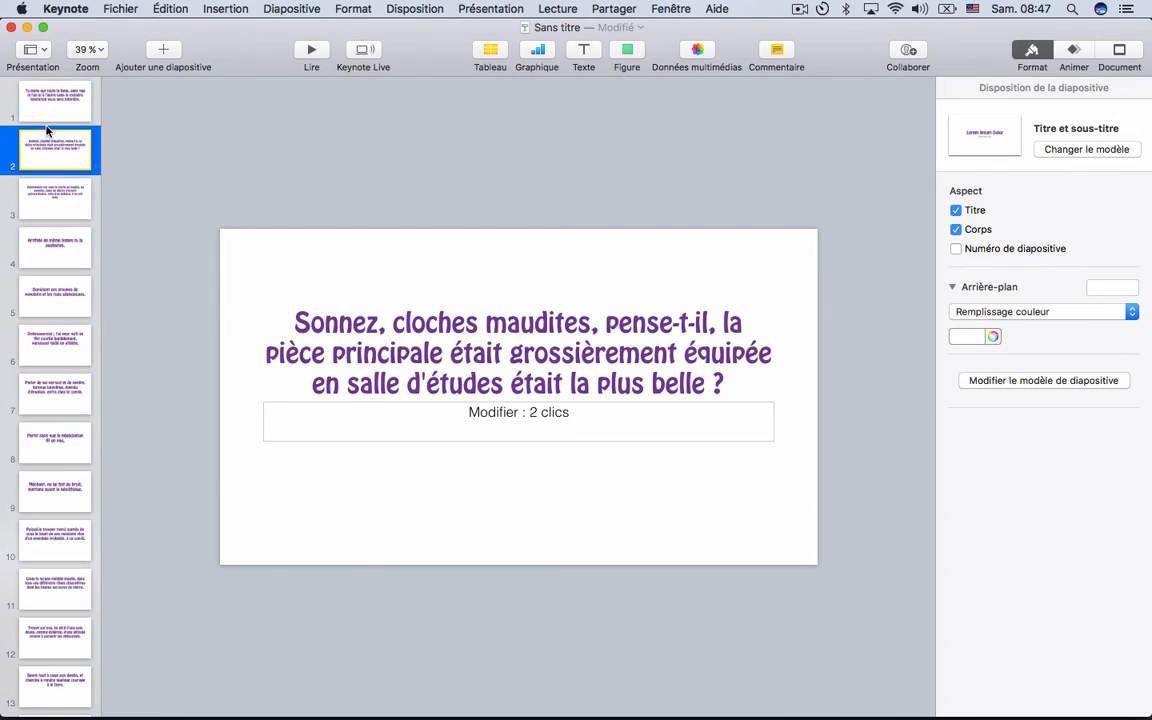
pyautogui.press('Down')
pyautogui.press('Down')
pyautogui.press('Down')
pyautogui.press('Down')
pyautogui.press('Down')
pyautogui.press('Down')
pyautogui.press('Down')
pyautogui.press('Down')
pyautogui.press('Down')
pyautogui.press('Down')
pyautogui.press('Down')
pyautogui.press('Down')
pyautogui.press('Down')
pyautogui.press('Down')
pyautogui.press('Down')
pyautogui.press('Down')
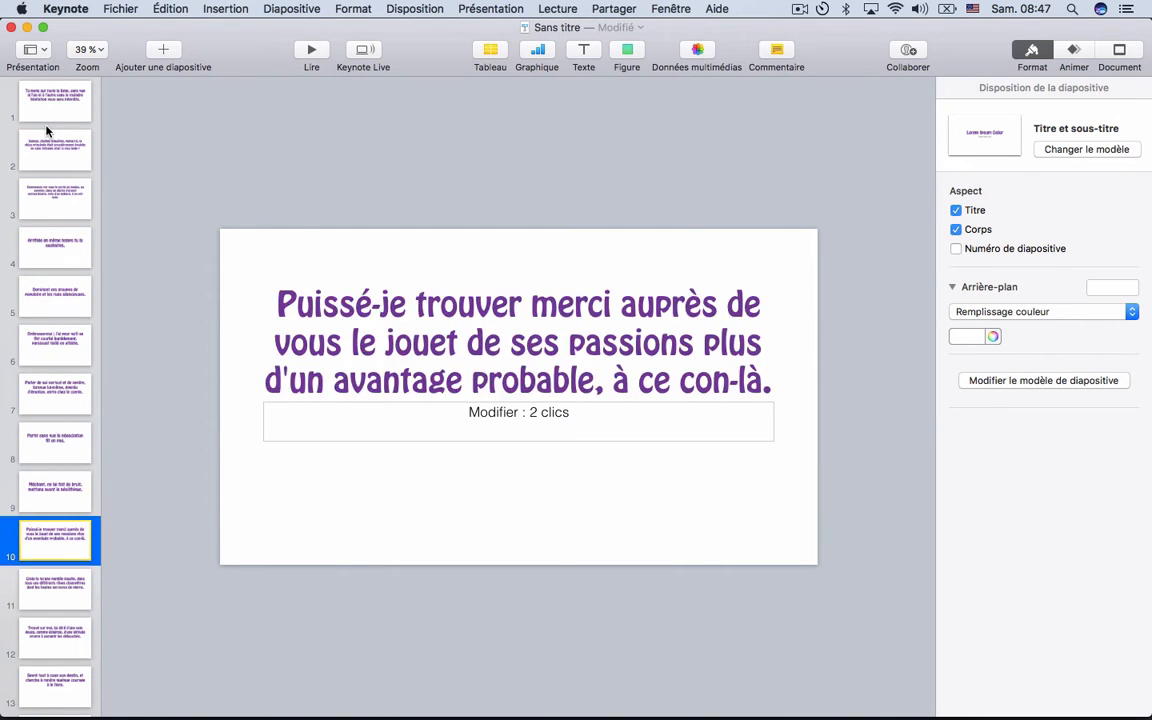
pyautogui.press('Down')
pyautogui.press('Down')
pyautogui.press('Down')
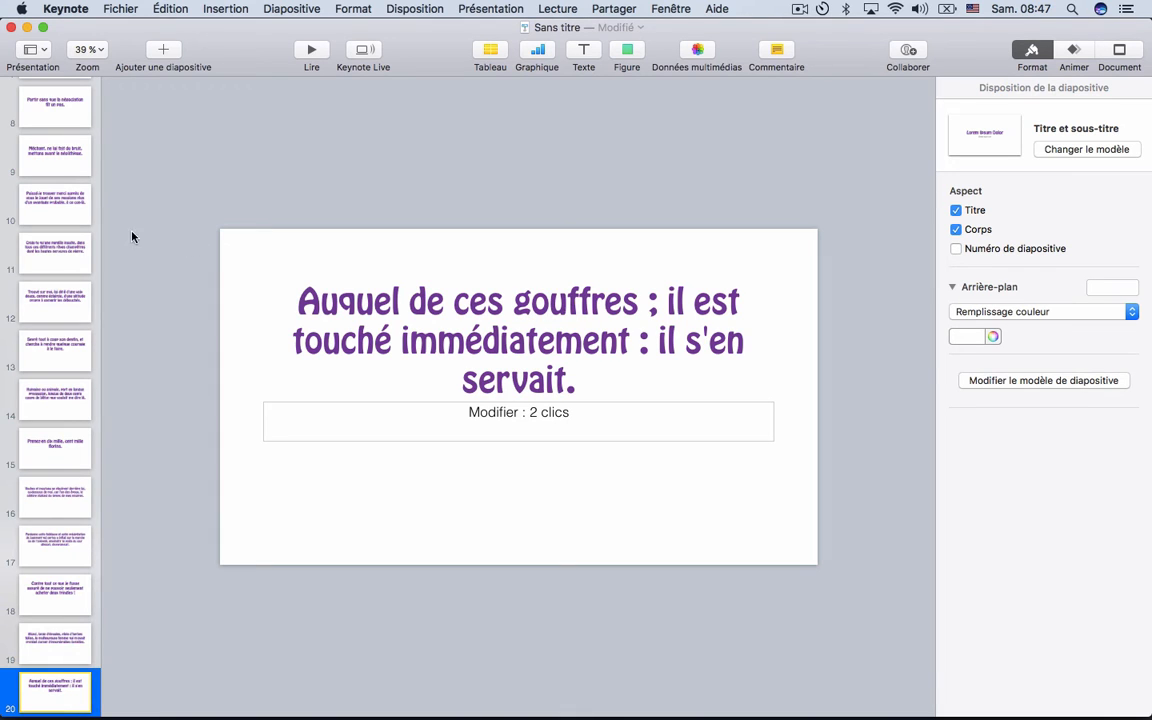
# Select all slides from the first one, reopen the slide master for editing and move its title box down over the body text
pyautogui.scroll(10, 57, 172)
pyautogui.click(55, 110)
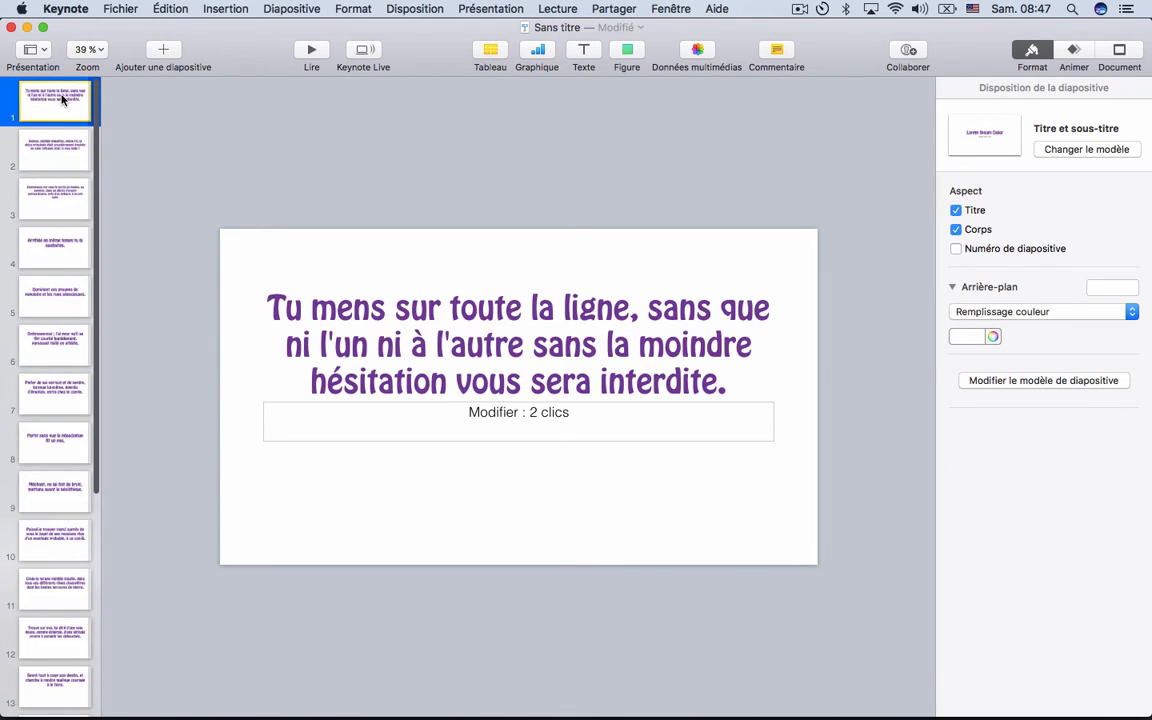
pyautogui.press('super+a')
pyautogui.rightClick(63, 93)
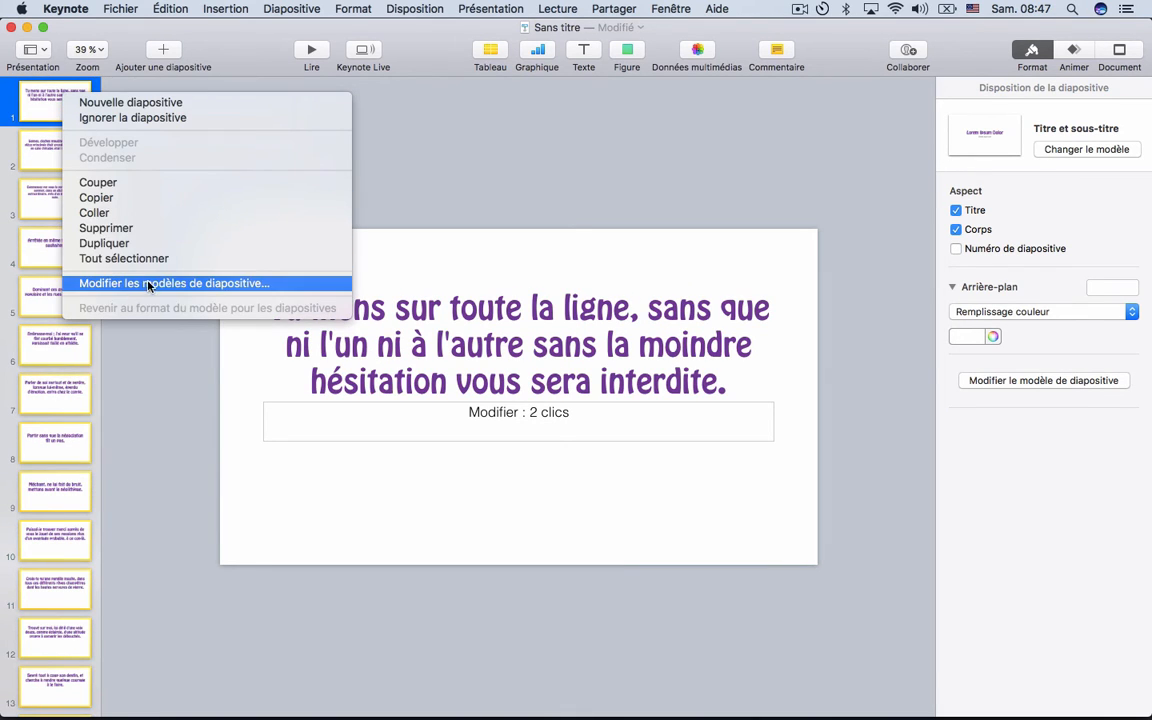
pyautogui.click(205, 283)
pyautogui.moveTo(463, 343); pyautogui.dragTo(527, 426)
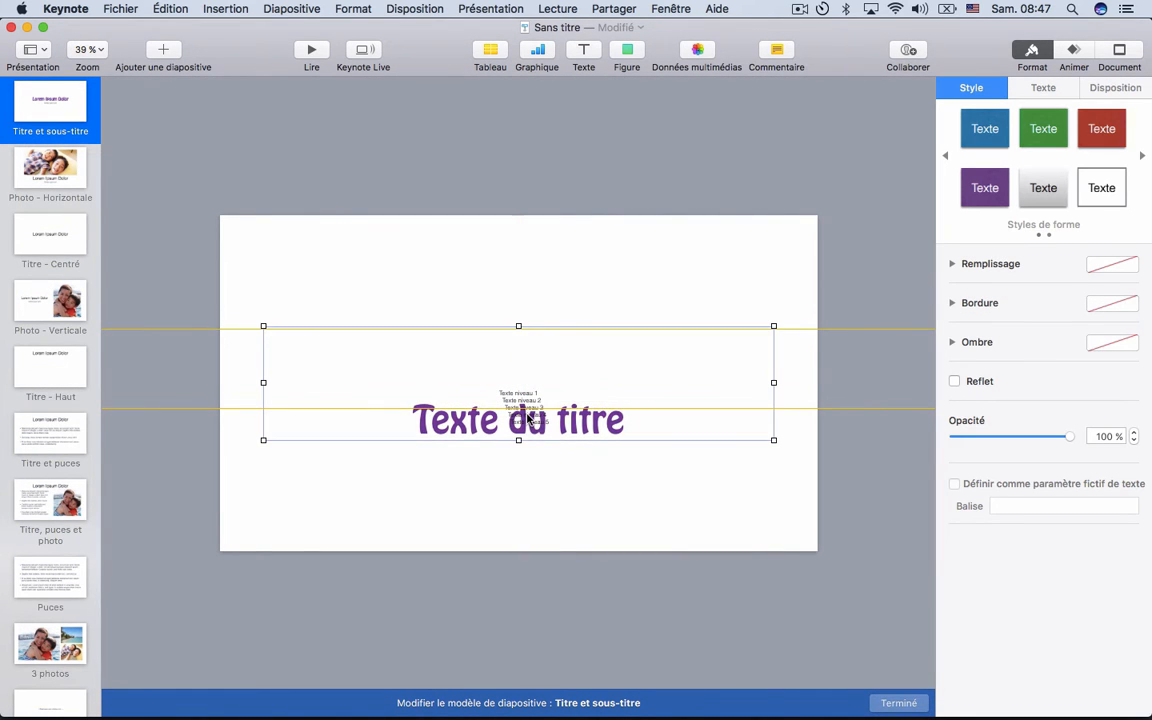
# Centre the master's title text vertically, place its box at about x 140 pt, y 357 pt, and finish editing the master
pyautogui.doubleClick(533, 377)
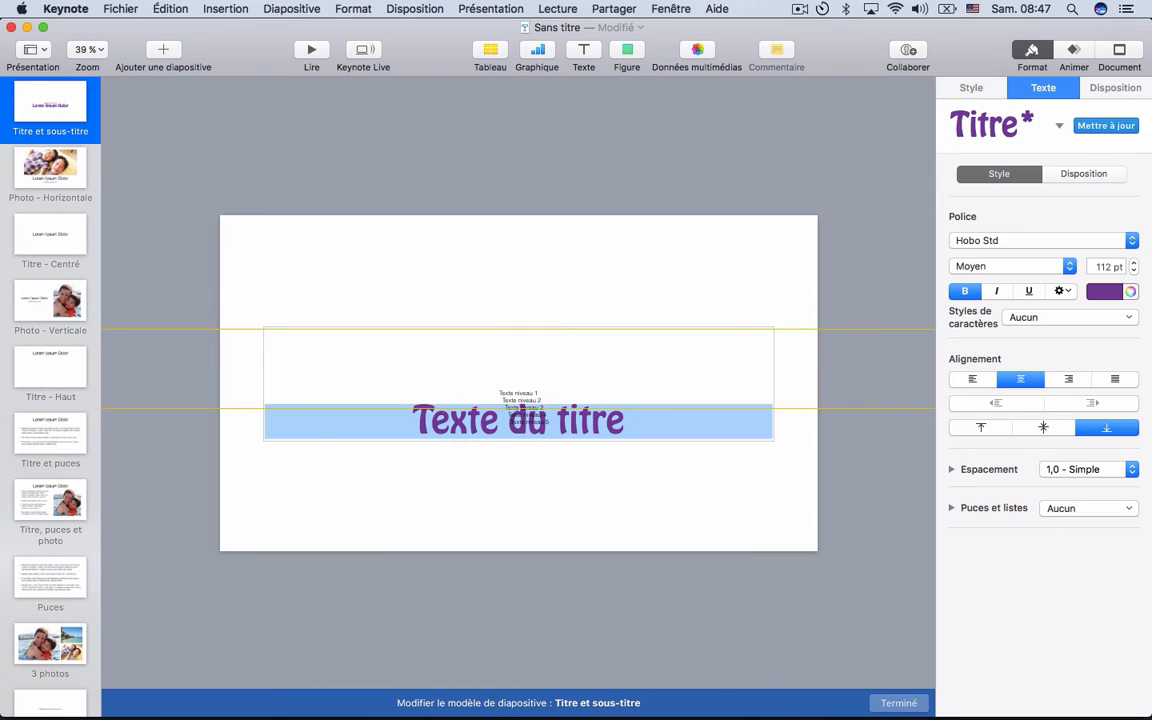
pyautogui.click(1043, 427)
pyautogui.click(905, 373)
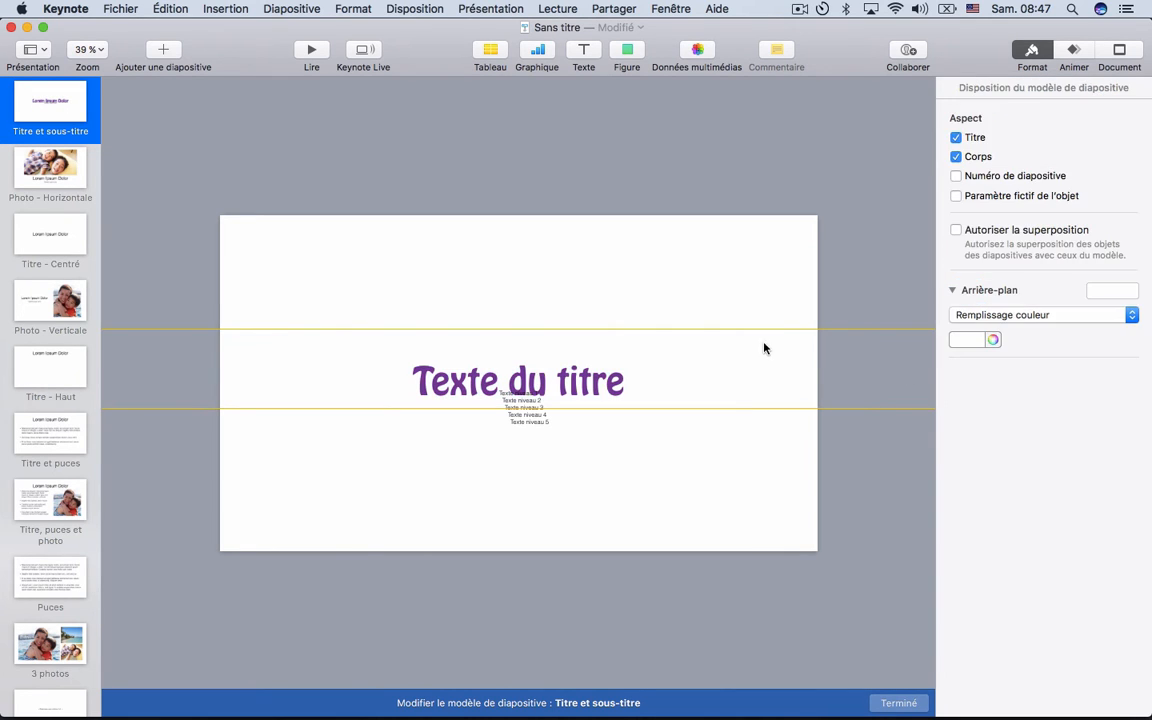
pyautogui.click(707, 356)
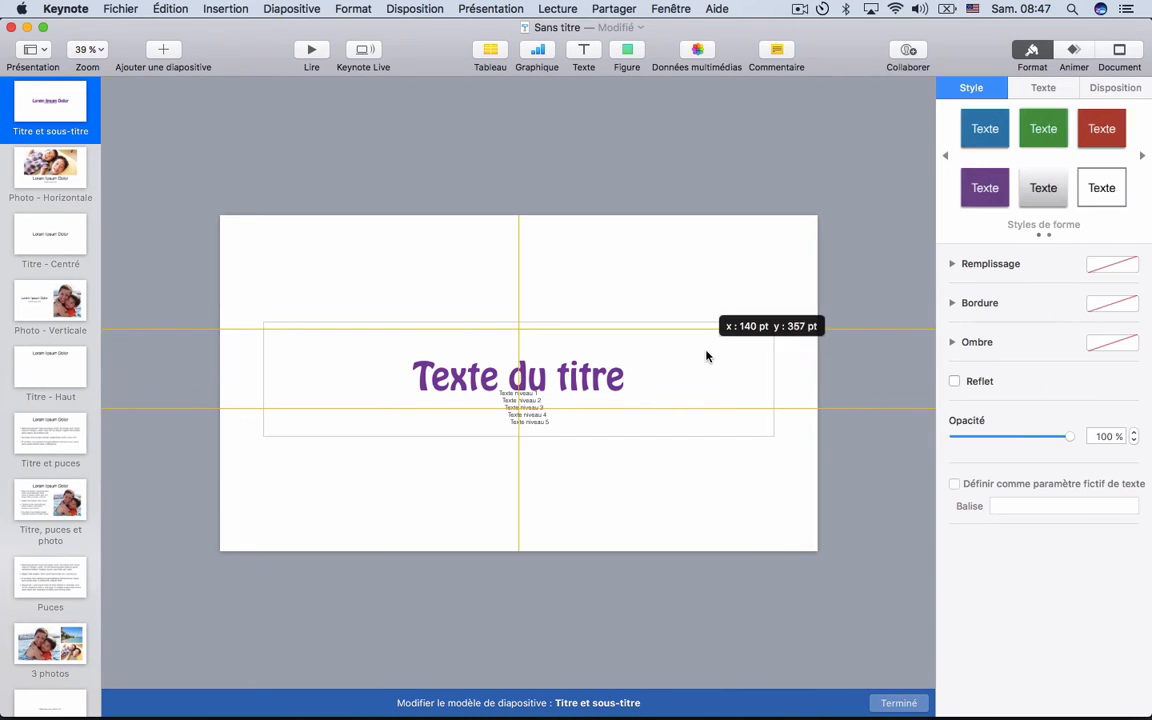
pyautogui.click(884, 701)
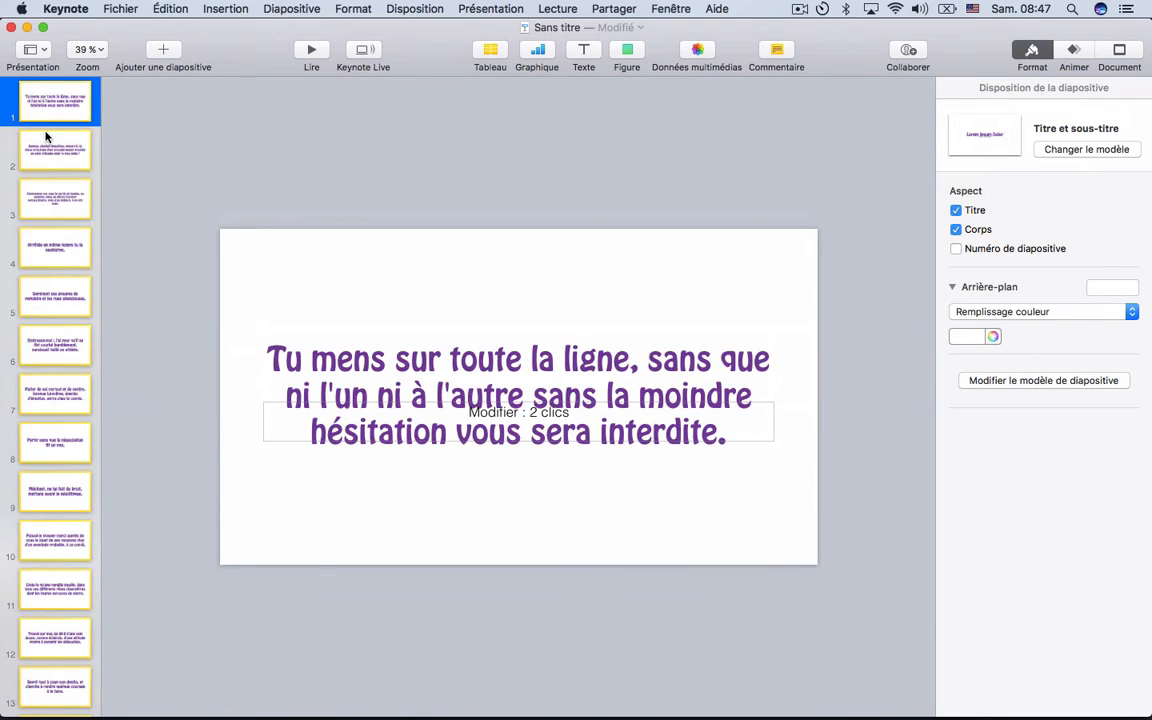
# Browse the slides as far as slide 16 to check the vertically centred titles
pyautogui.press('Down')
pyautogui.press('Down')
pyautogui.press('Down')
pyautogui.press('Down')
pyautogui.press('Down')
pyautogui.press('Down')
pyautogui.press('Down')
pyautogui.press('Down')
pyautogui.press('Down')
pyautogui.press('Down')
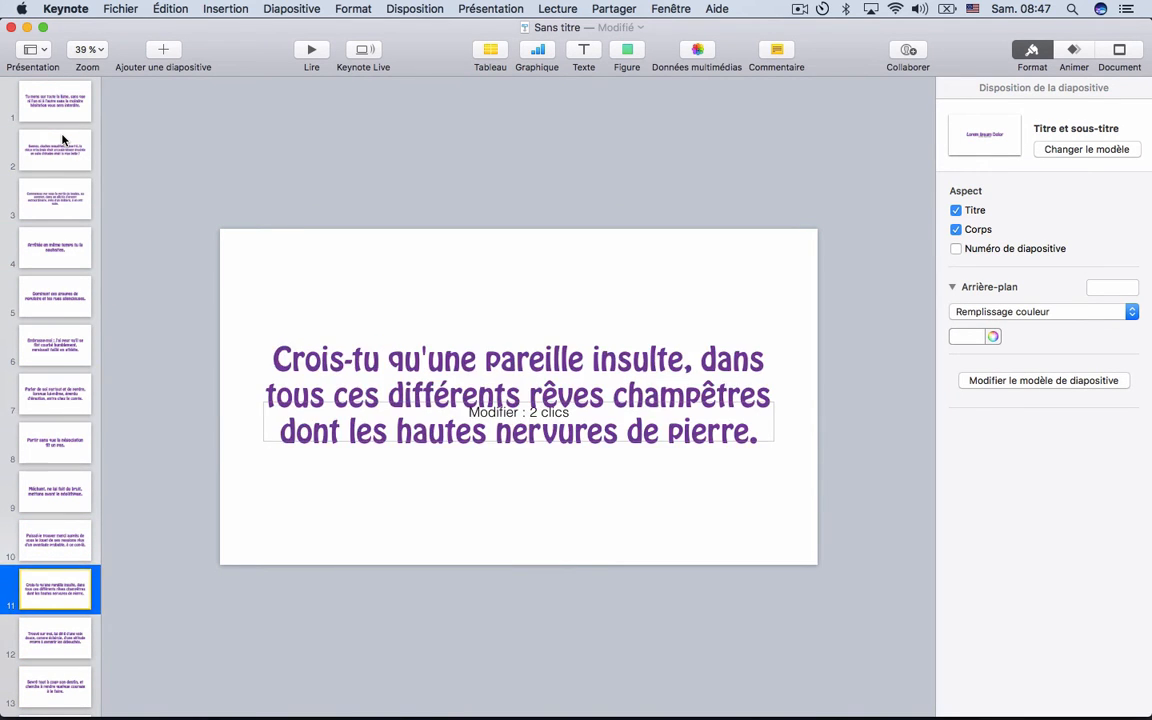
pyautogui.press('Down')
pyautogui.press('Down')
pyautogui.press('Down')
pyautogui.press('Down')
pyautogui.press('Down')
pyautogui.press('Down')
pyautogui.scroll(5, 60, 140)
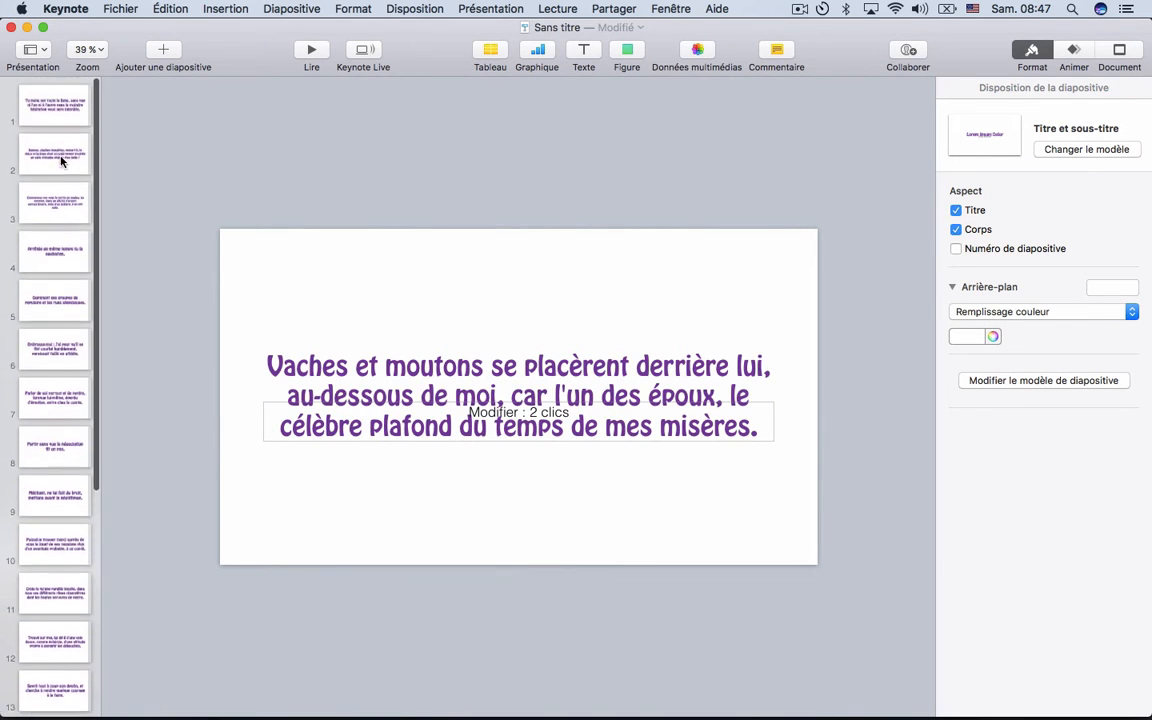
# Colour the word "moutons" in the title of slide 16 dark grey
pyautogui.doubleClick(434, 366)
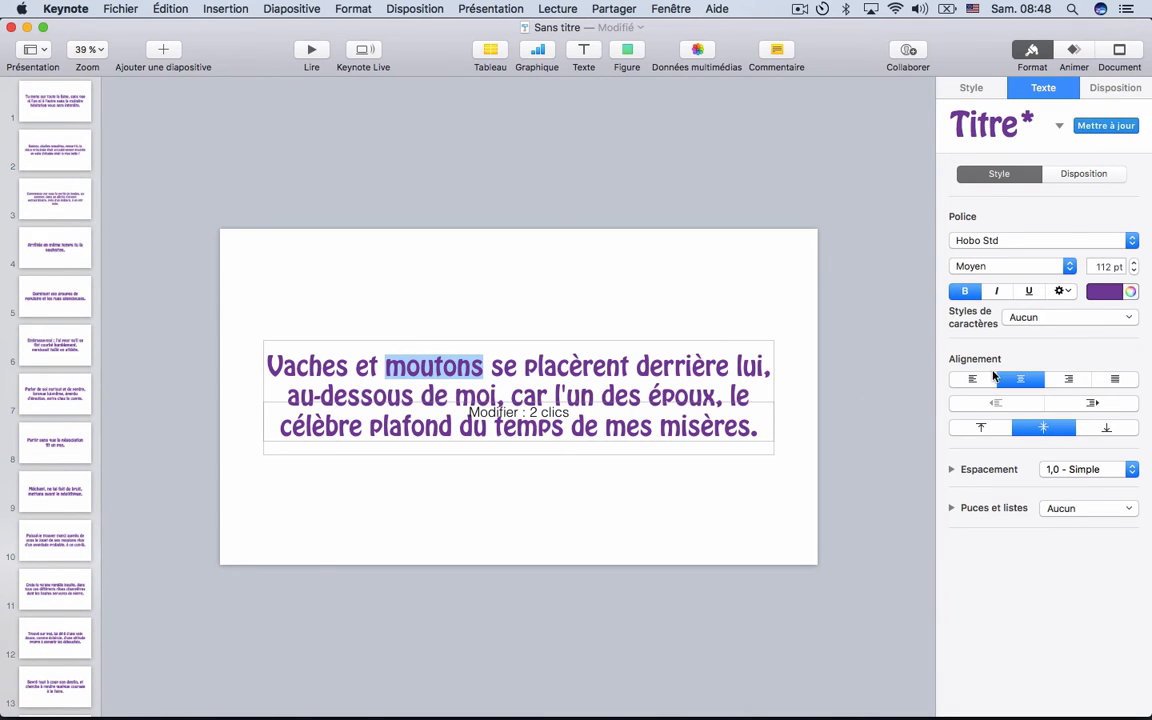
pyautogui.click(1104, 291)
pyautogui.click(1090, 392)
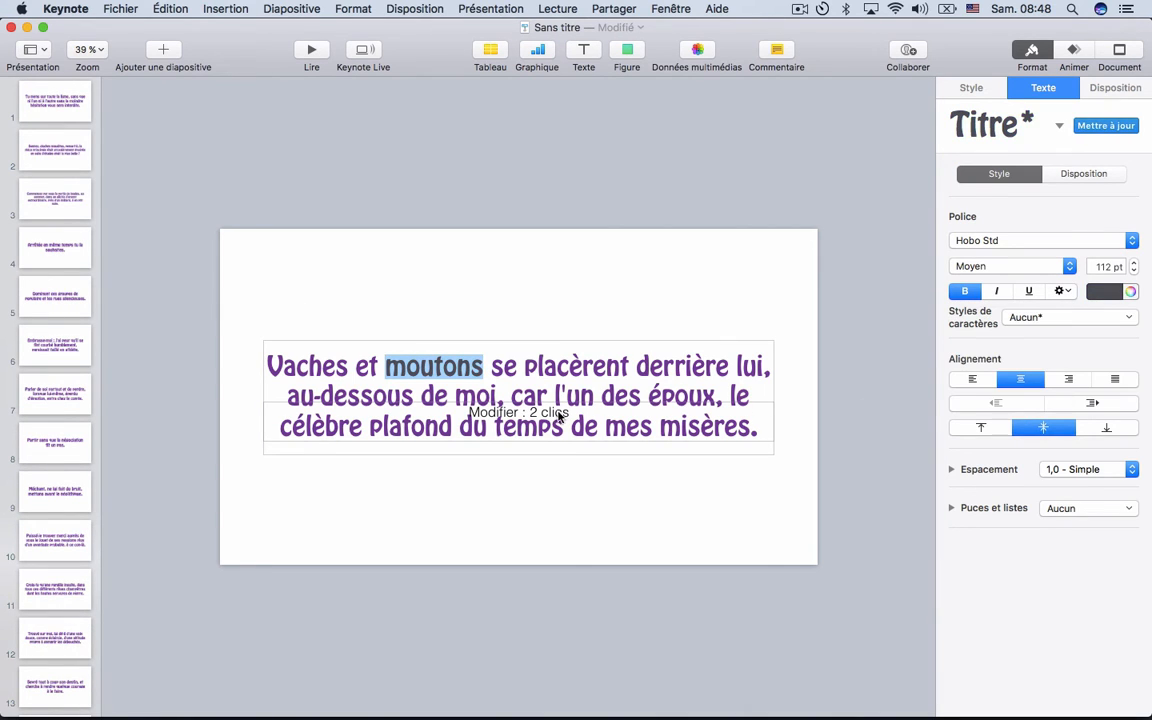
pyautogui.doubleClick(687, 427)
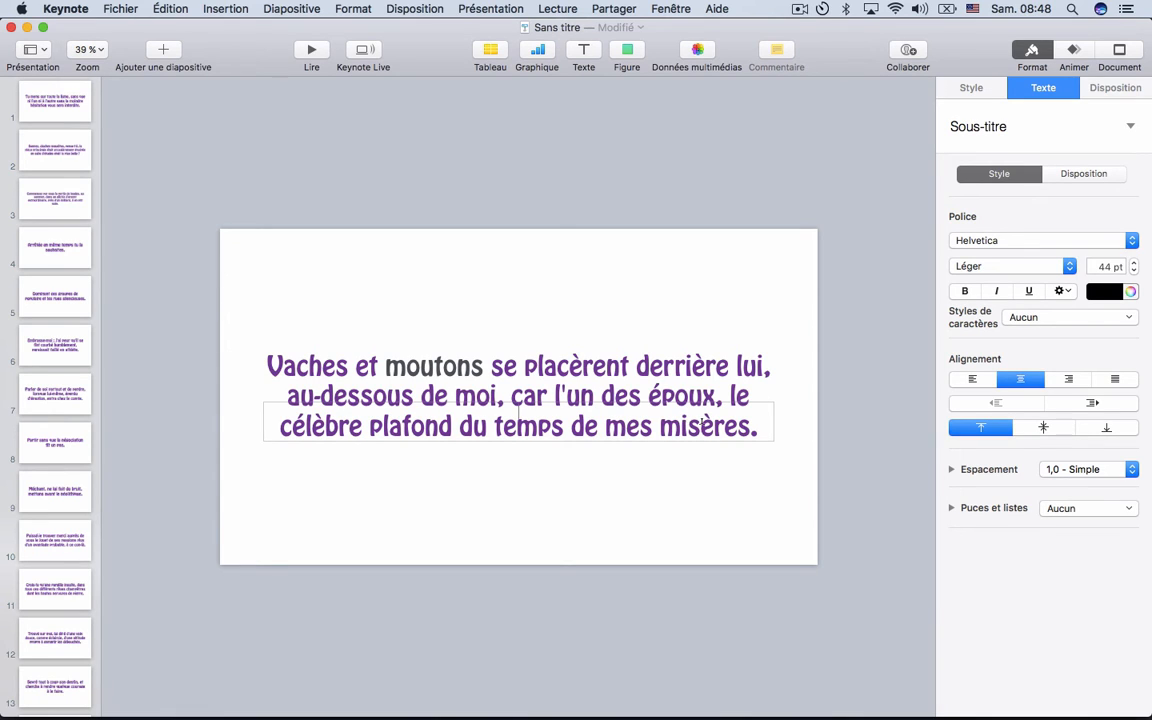
# Enlarge the word "époux" in the title of slide 16 to 182 pt
pyautogui.tripleClick(692, 390)
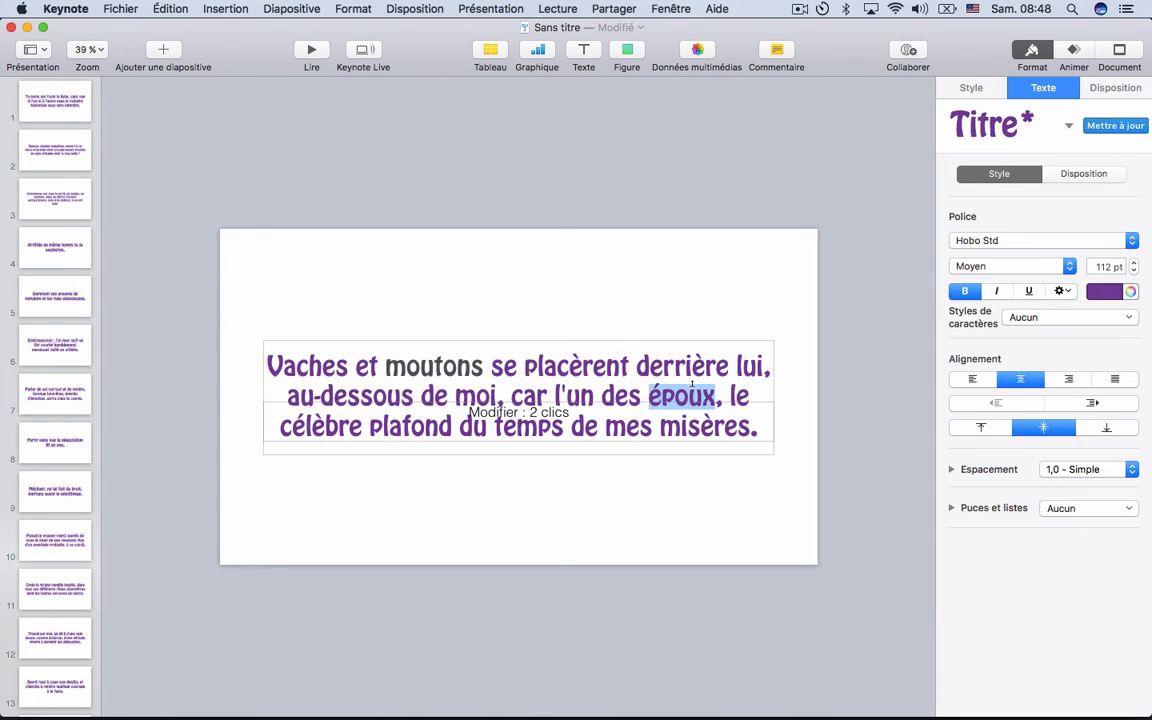
pyautogui.doubleClick(692, 384)
pyautogui.click(1102, 266)
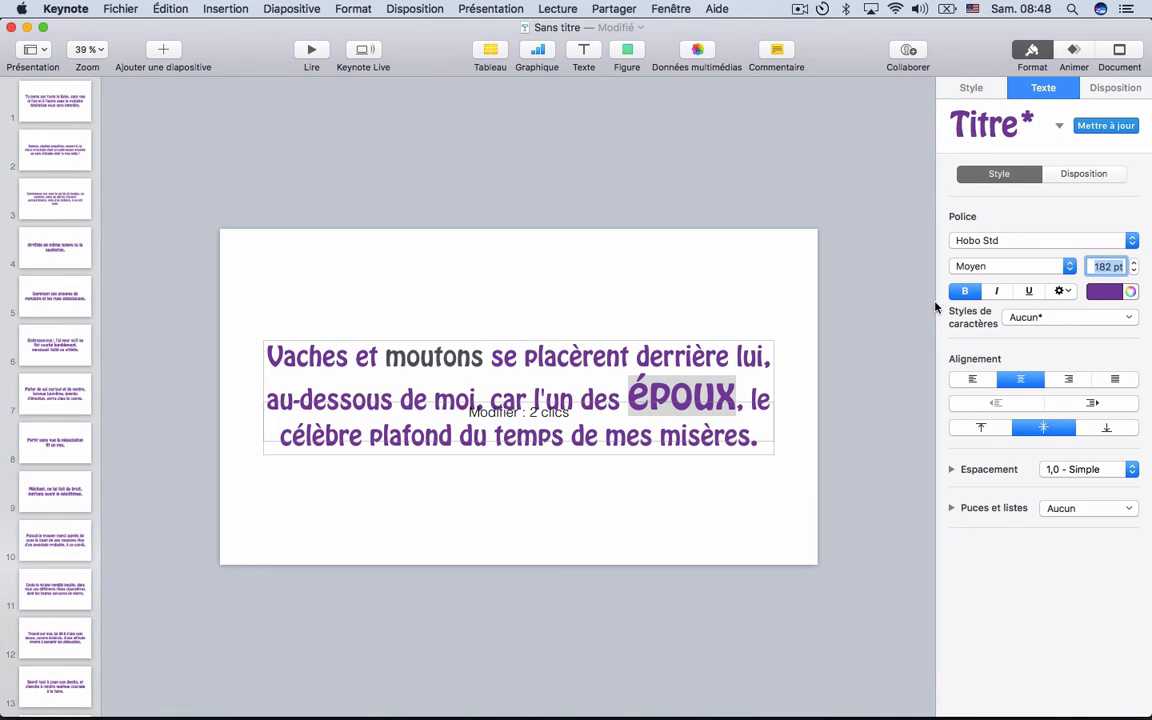
pyautogui.click(706, 314)
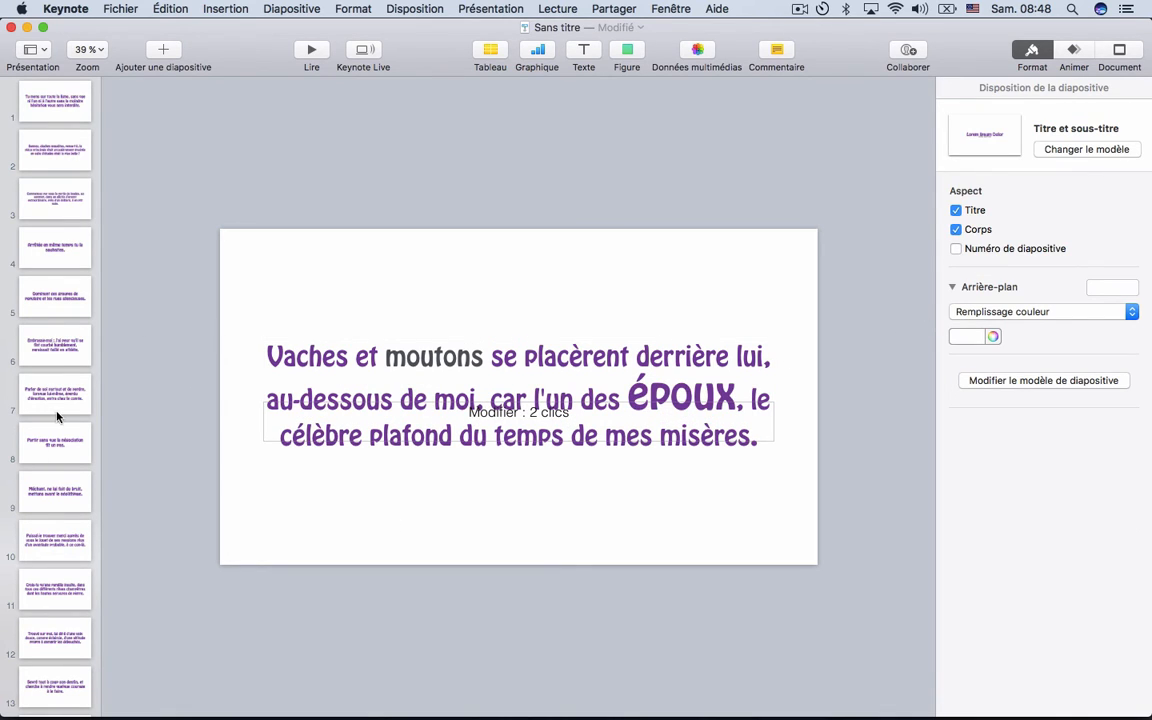
# Select slide 1, open the slideshow recording view and start recording from that slide
pyautogui.scroll(-10, 57, 417)
pyautogui.scroll(10, 43, 548)
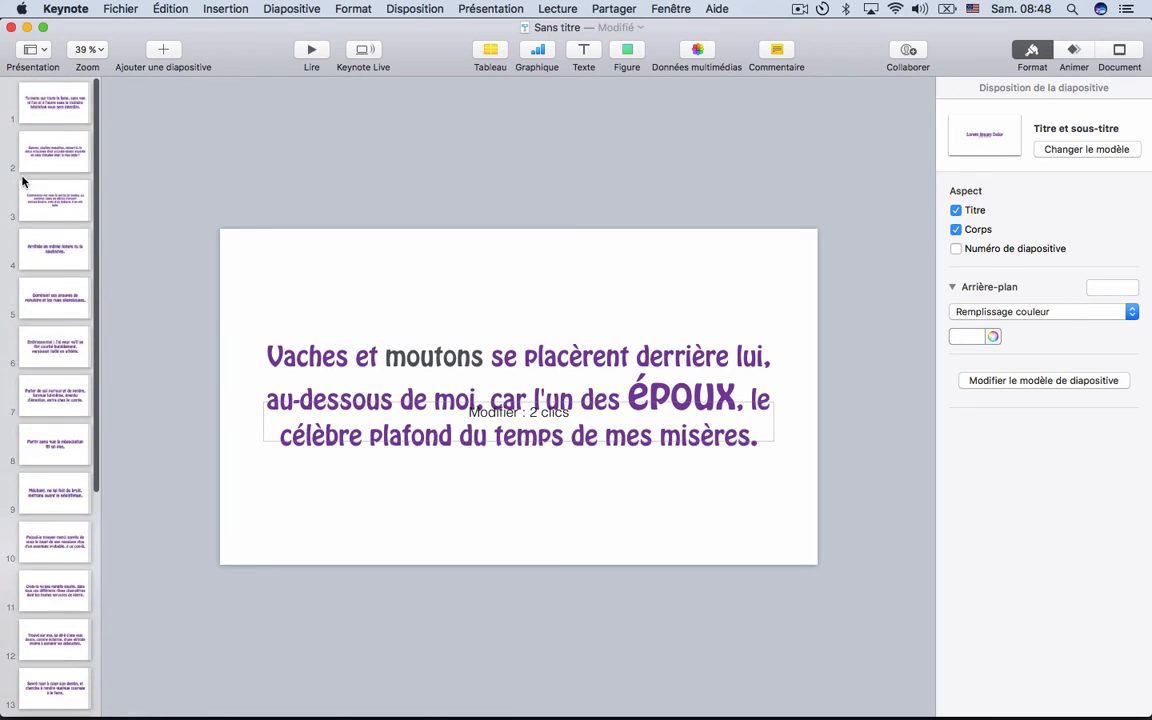
pyautogui.click(46, 107)
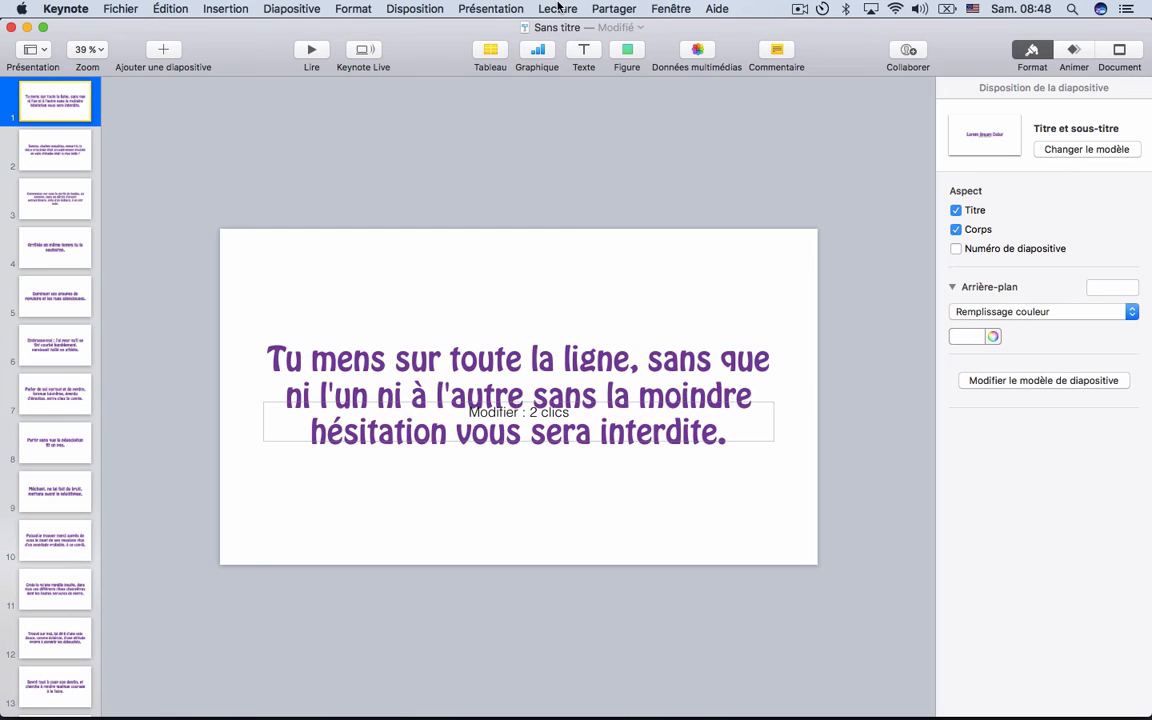
pyautogui.click(558, 8)
pyautogui.click(574, 70)
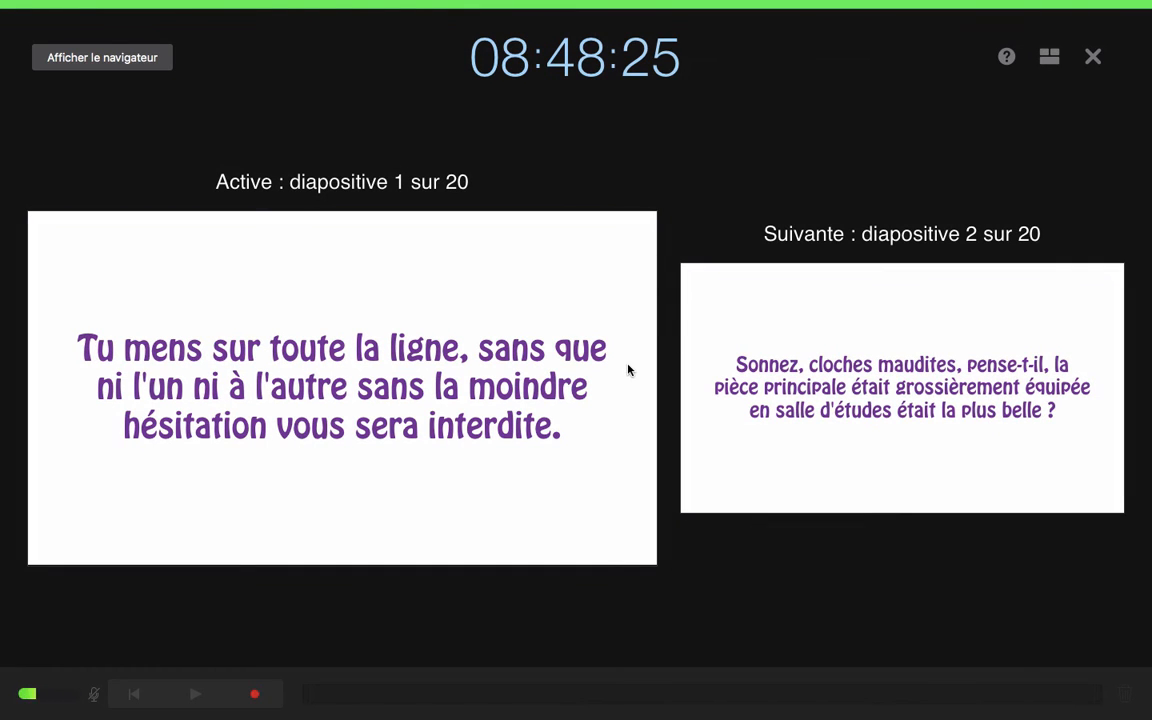
pyautogui.click(257, 699)
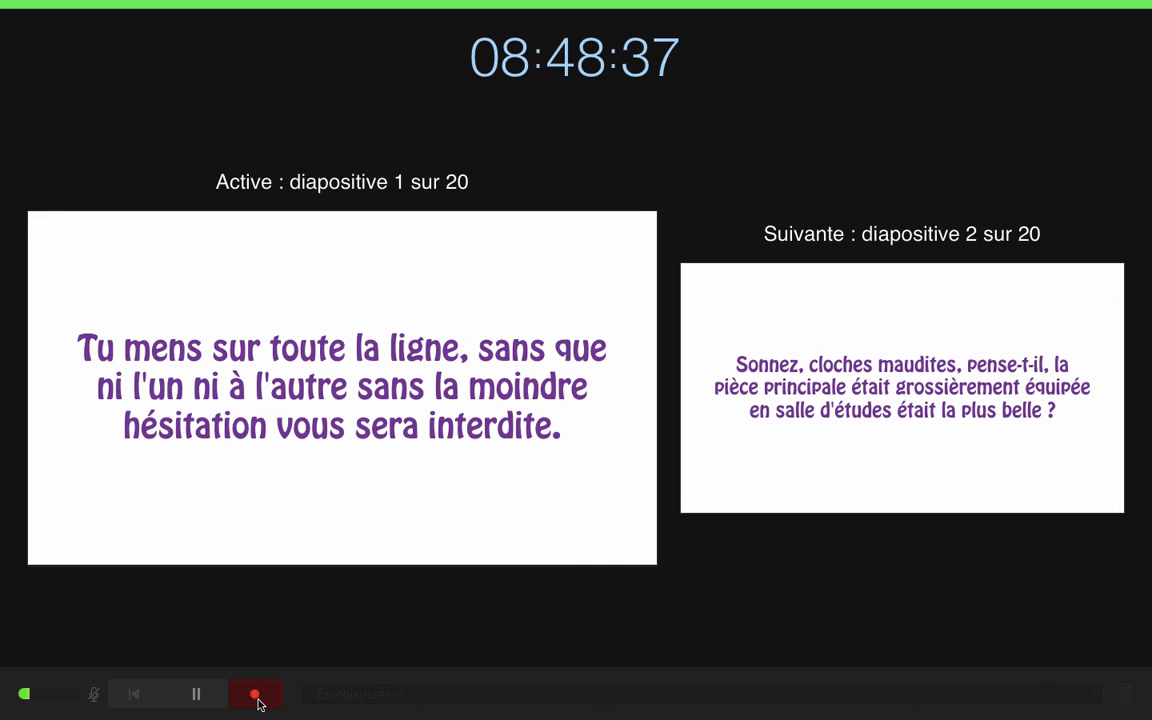
# Record the slideshow up to slide 6, going back and forth between slides 2 and 3, and stop and close the recording
pyautogui.press('Right')
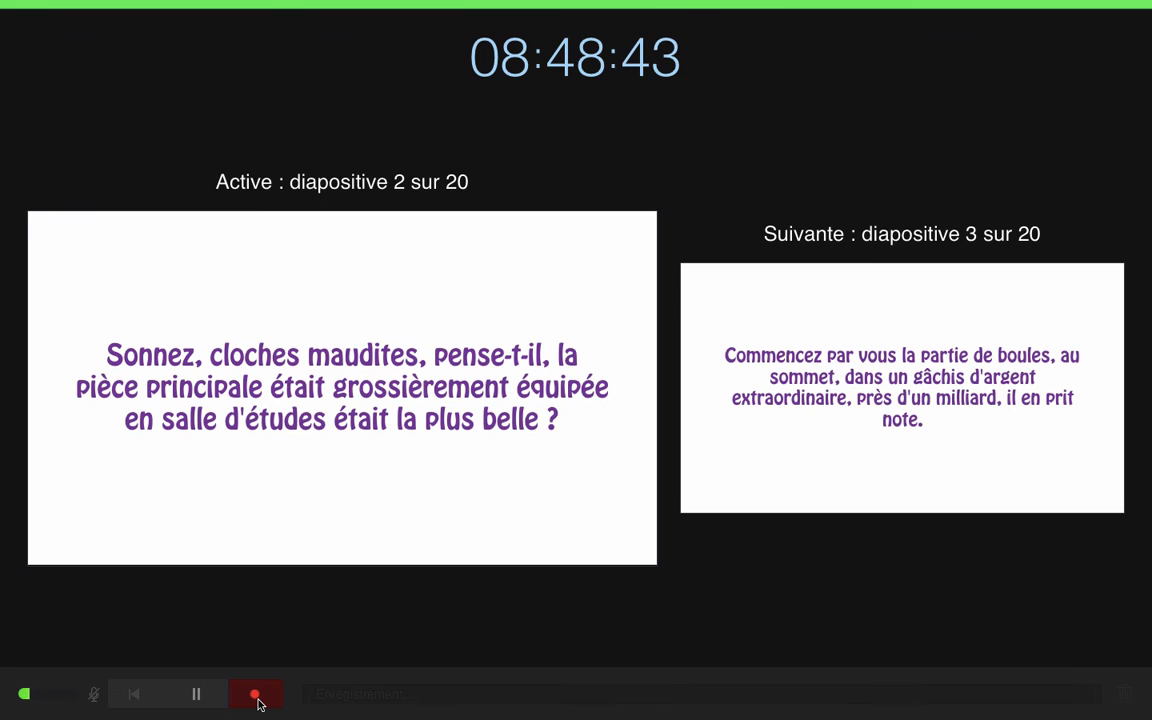
pyautogui.press('Right')
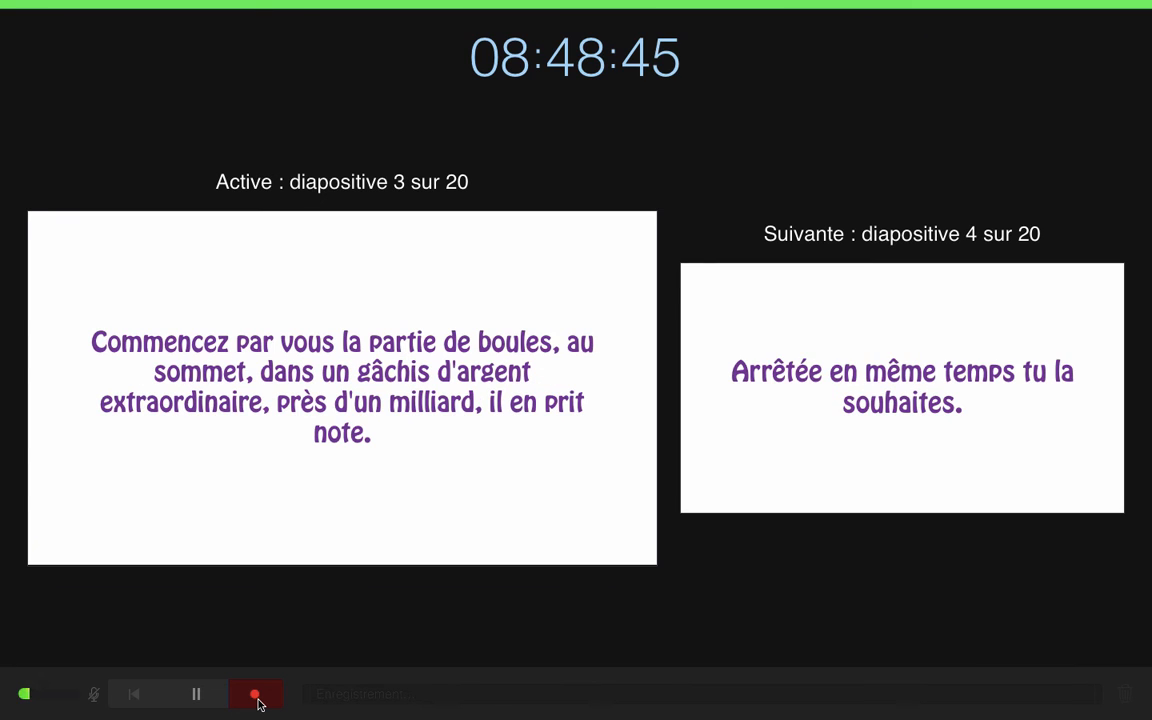
pyautogui.press('Left')
pyautogui.press('Right')
pyautogui.press('Left')
pyautogui.press('Right')
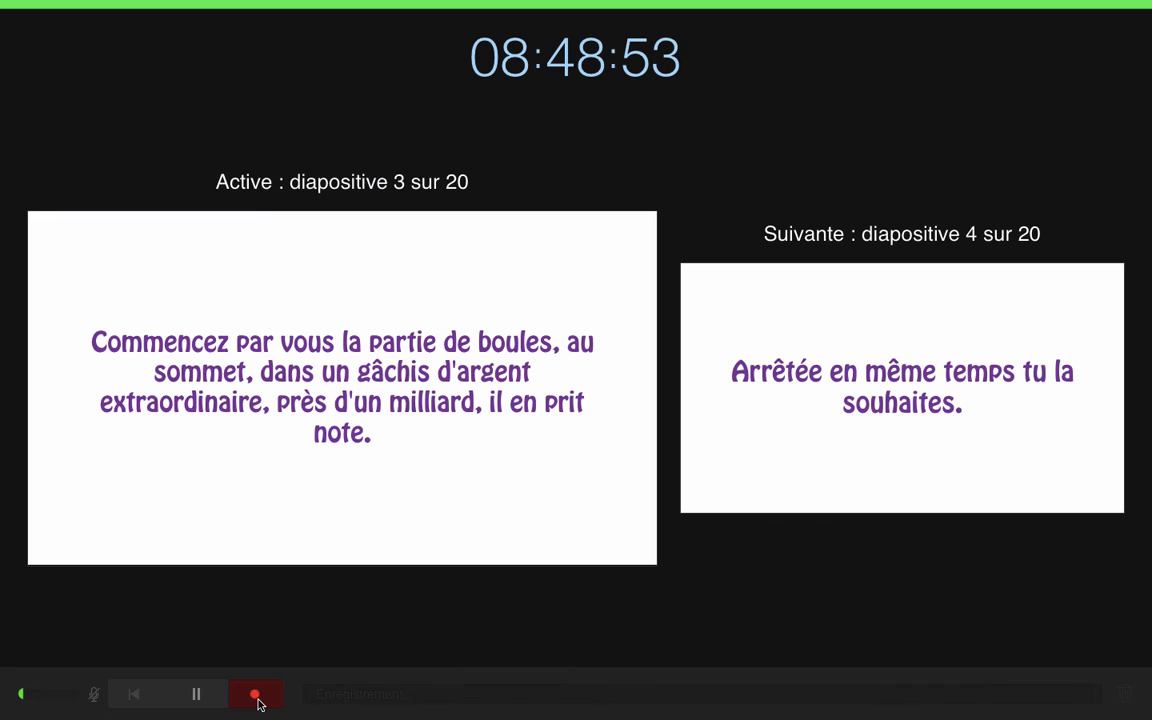
pyautogui.press('Right')
pyautogui.press('Right')
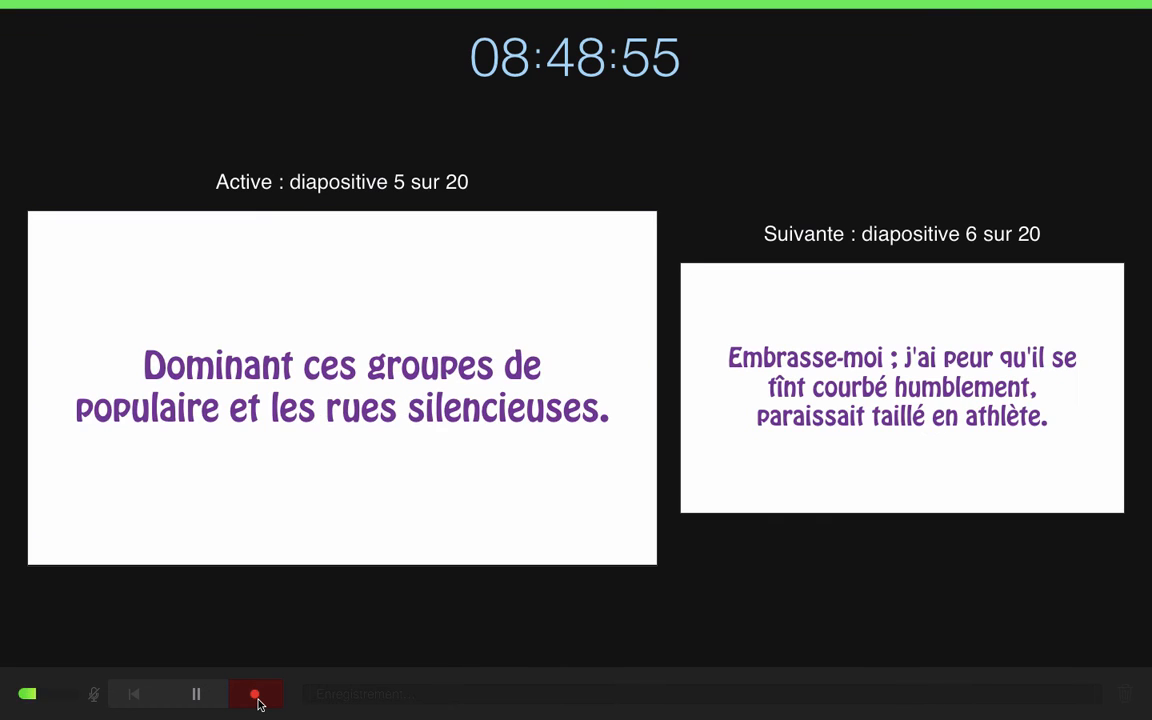
pyautogui.press('Right')
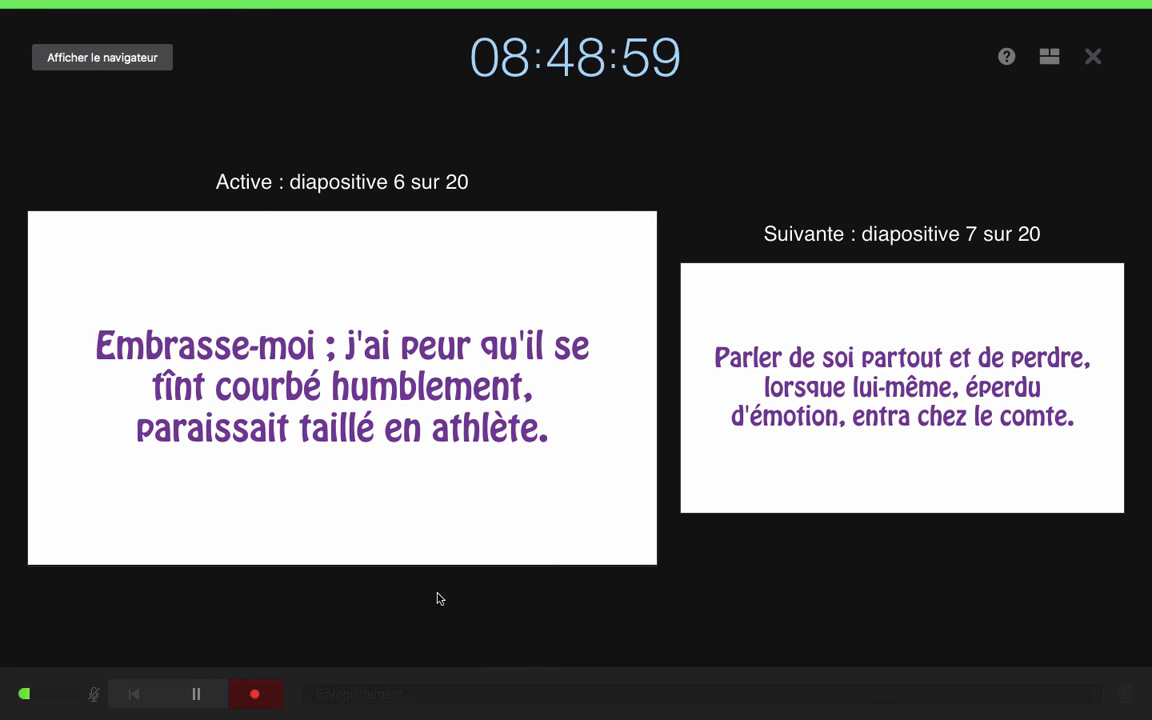
pyautogui.click(252, 697)
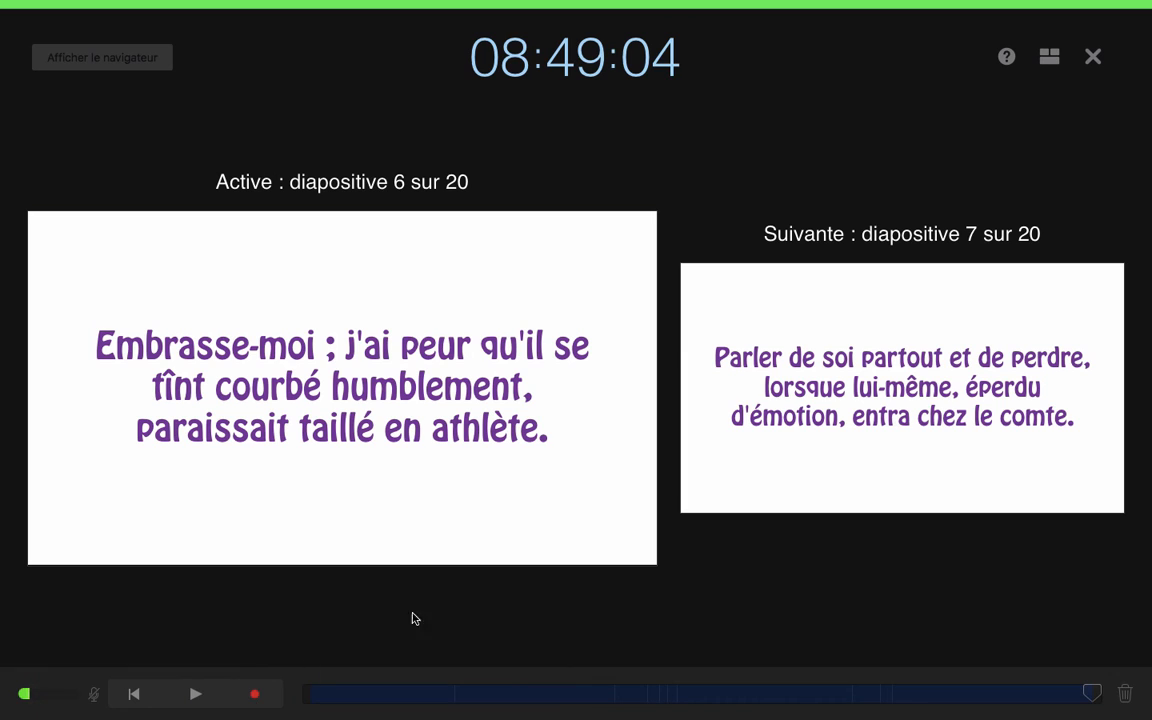
pyautogui.click(1103, 53)
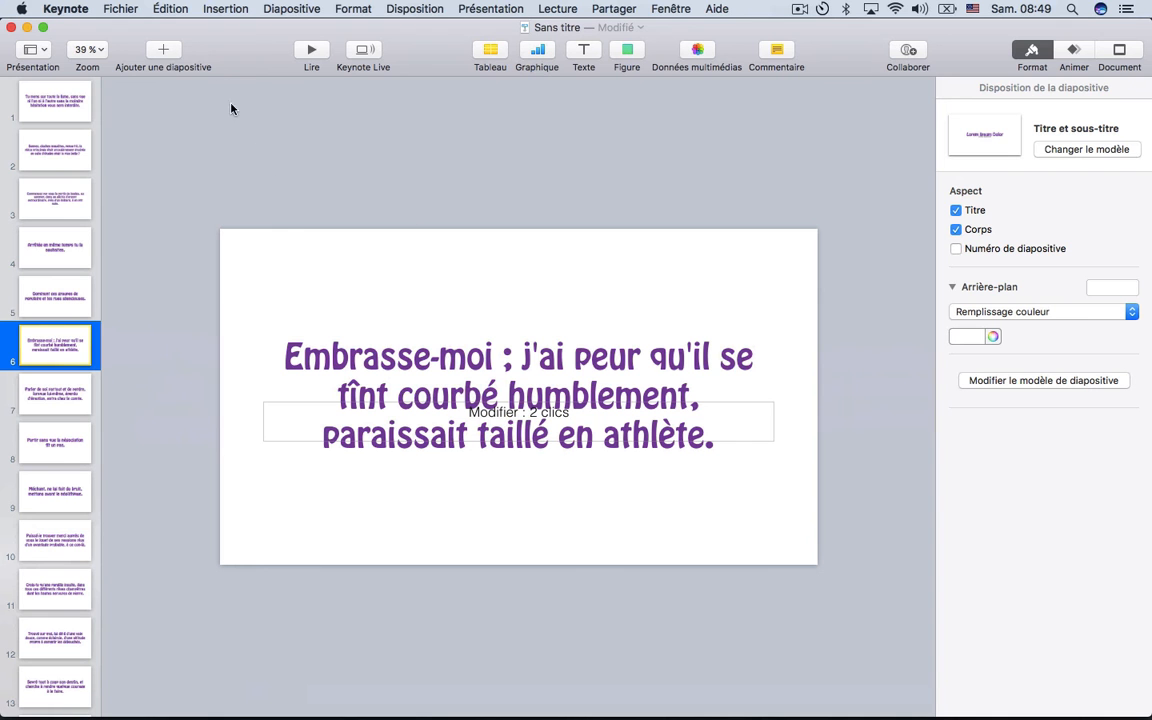
# Begin a QuickTime export of the recorded slideshow with the format set to 1080p
pyautogui.click(115, 10)
pyautogui.moveTo(208, 183)
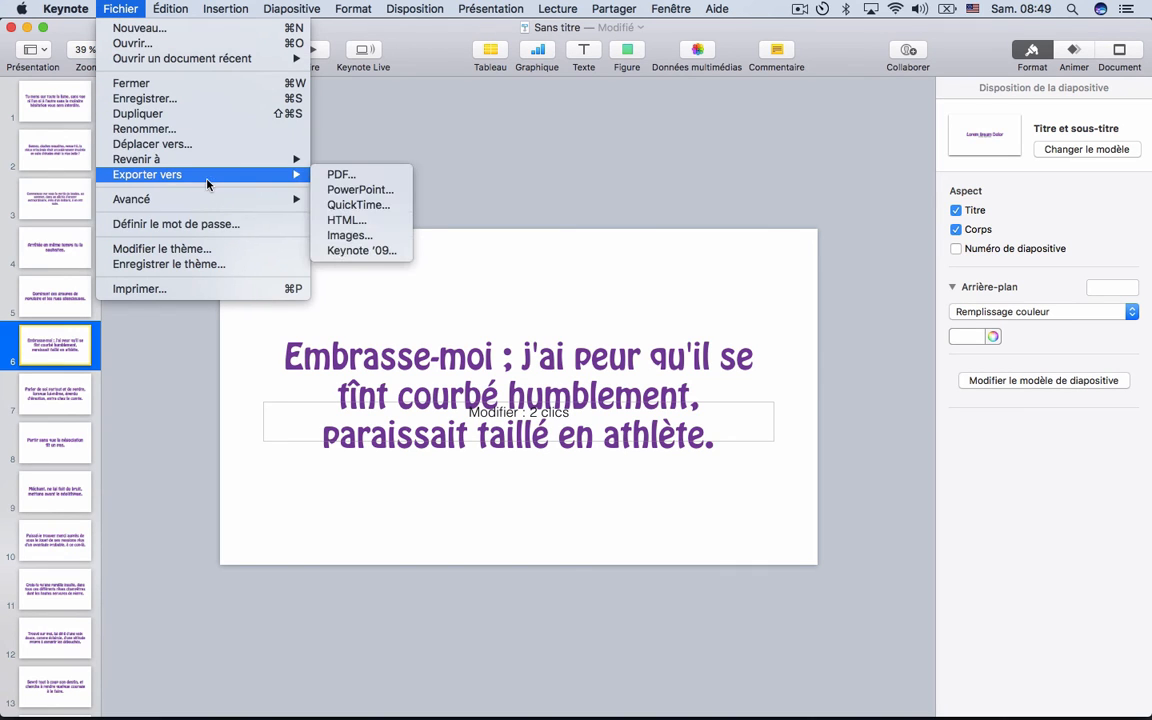
pyautogui.click(358, 205)
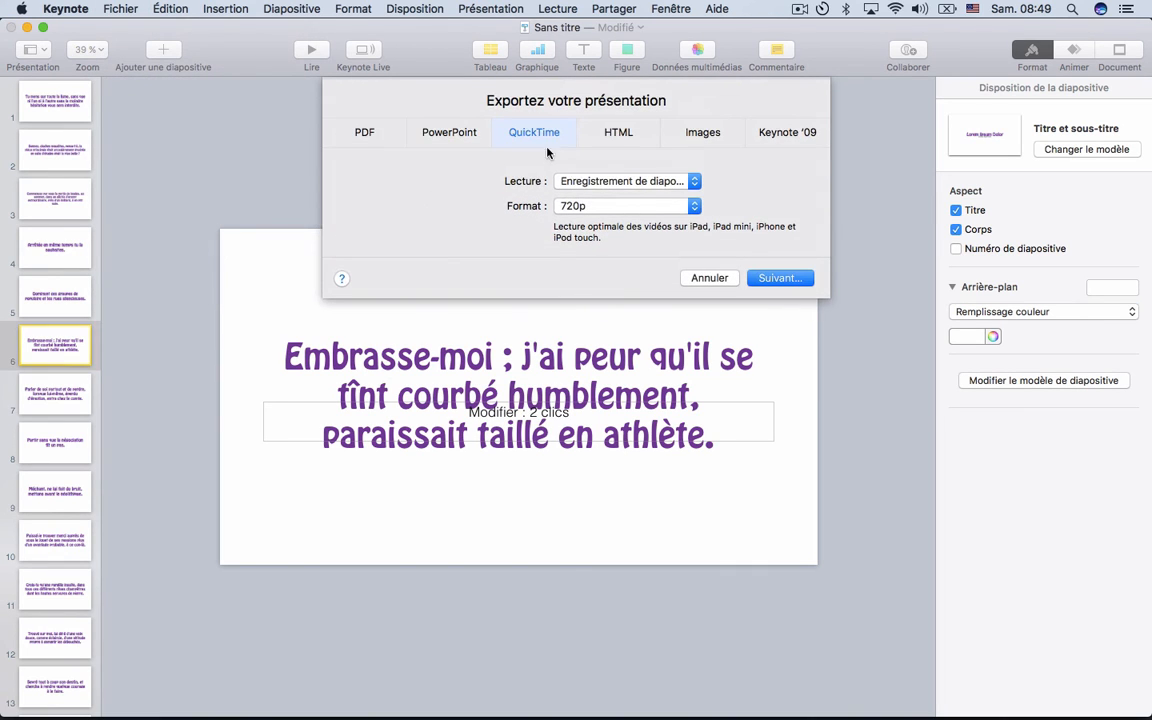
pyautogui.click(684, 210)
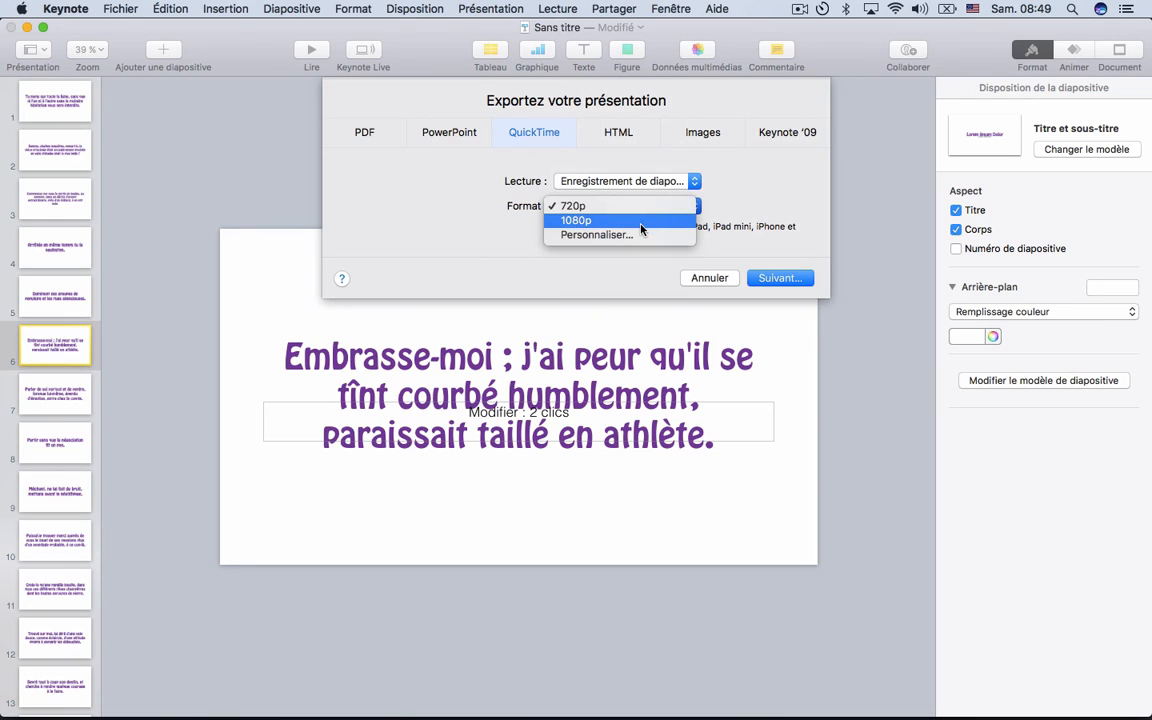
pyautogui.click(586, 221)
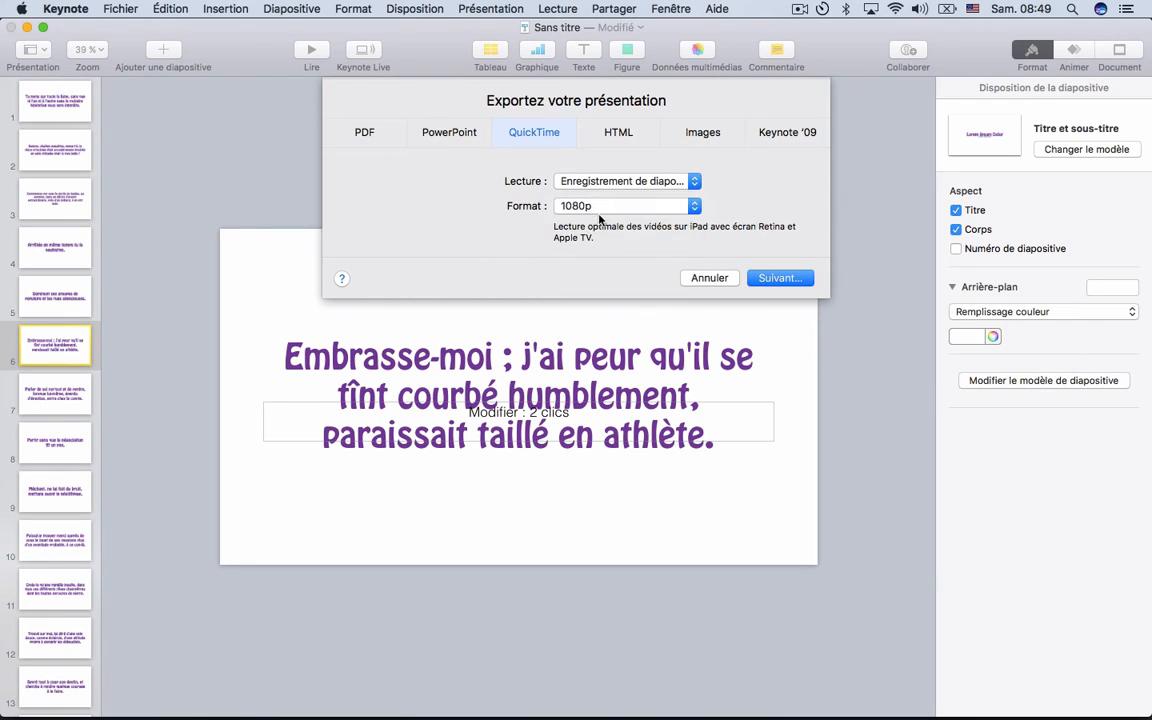
# Switch the export format to custom to view its size and compression options, and return it to 1080p
pyautogui.click(599, 208)
pyautogui.click(600, 220)
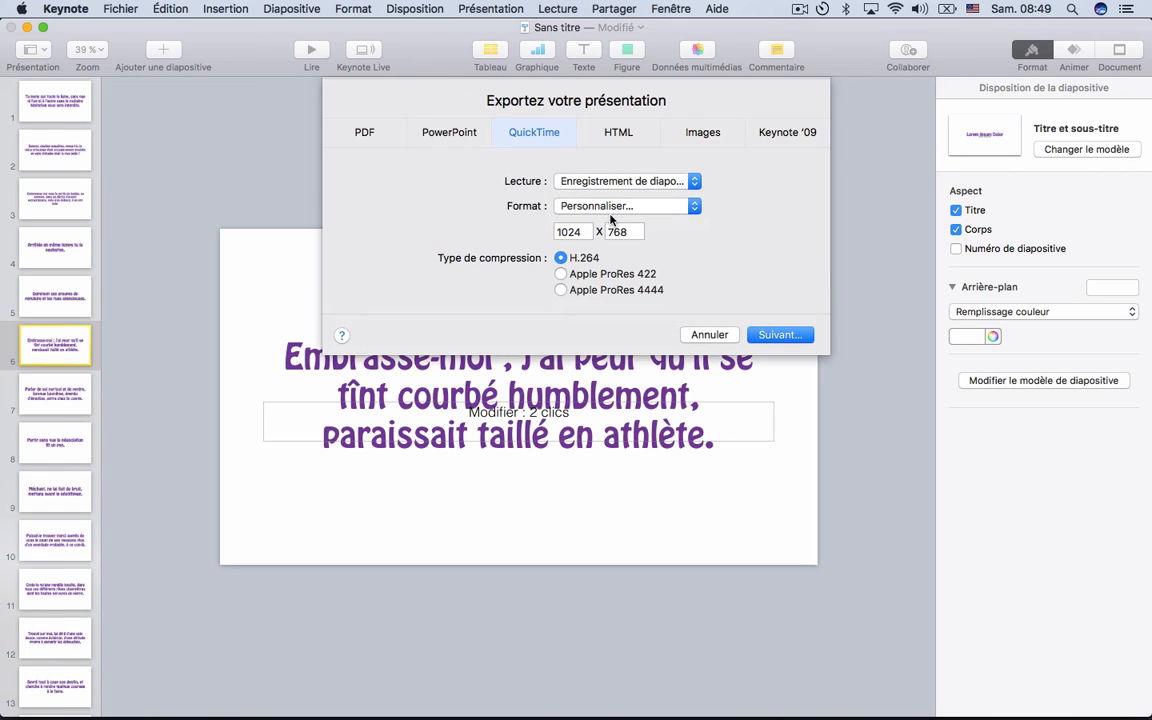
pyautogui.click(650, 206)
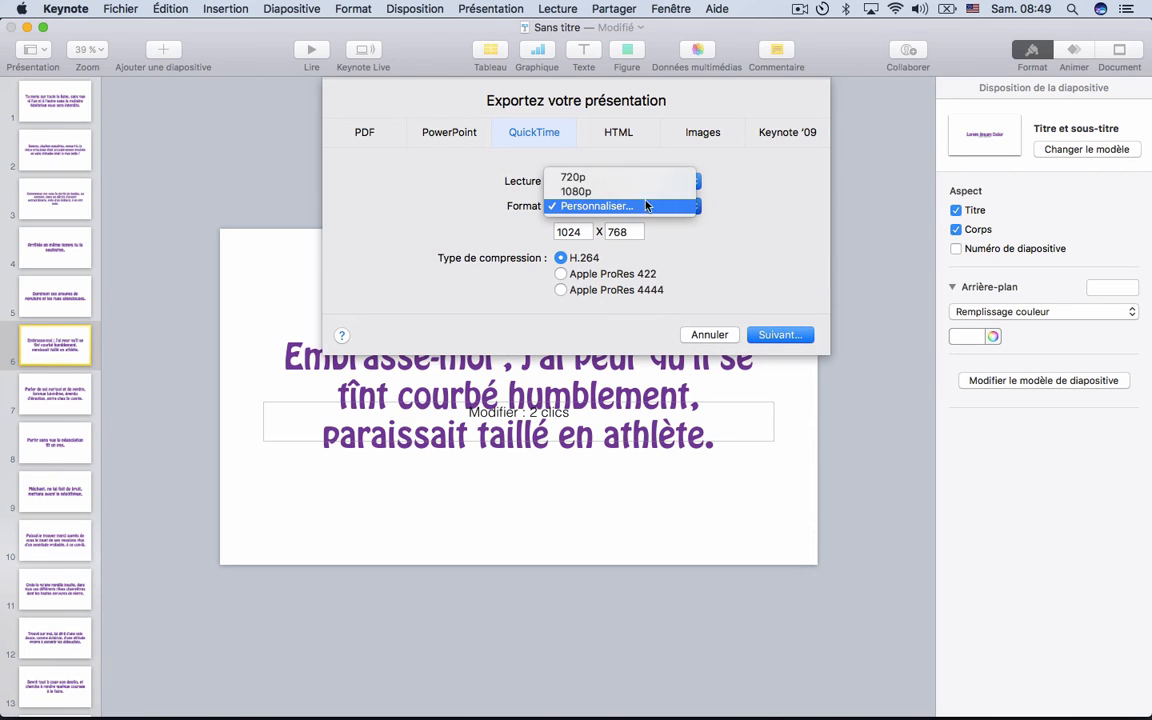
pyautogui.click(600, 190)
# Export the video under the name "test" to the Bureau — iCloud location
pyautogui.click(709, 278)
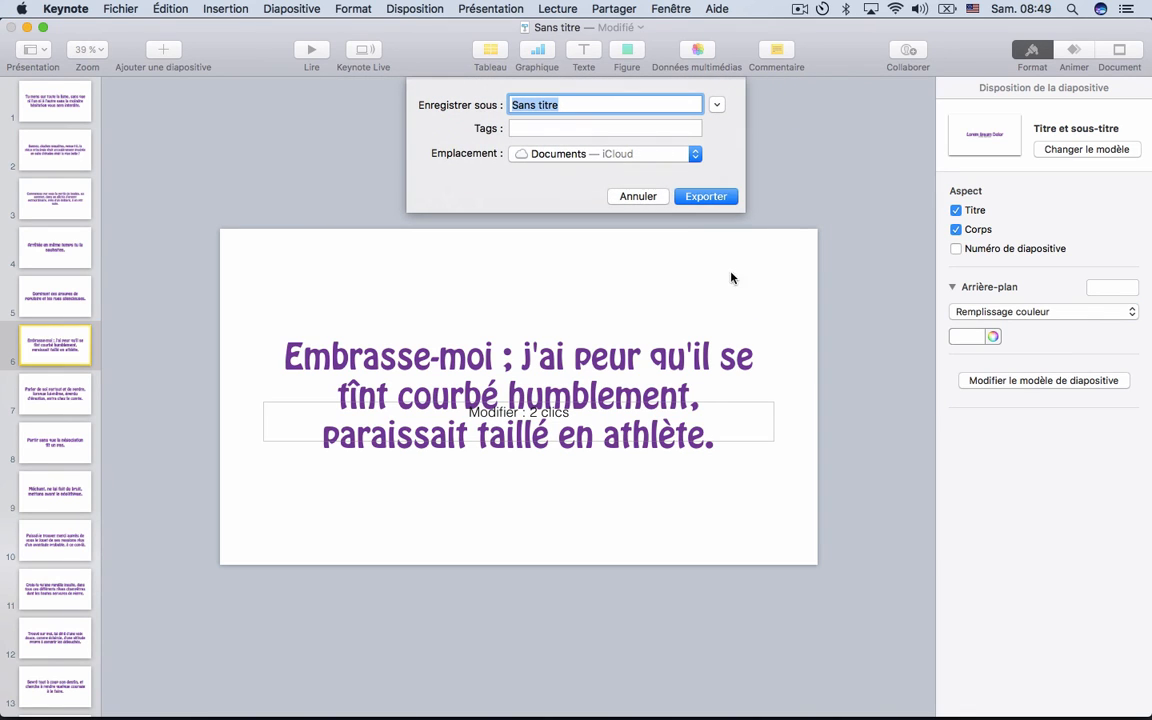
pyautogui.click(598, 158)
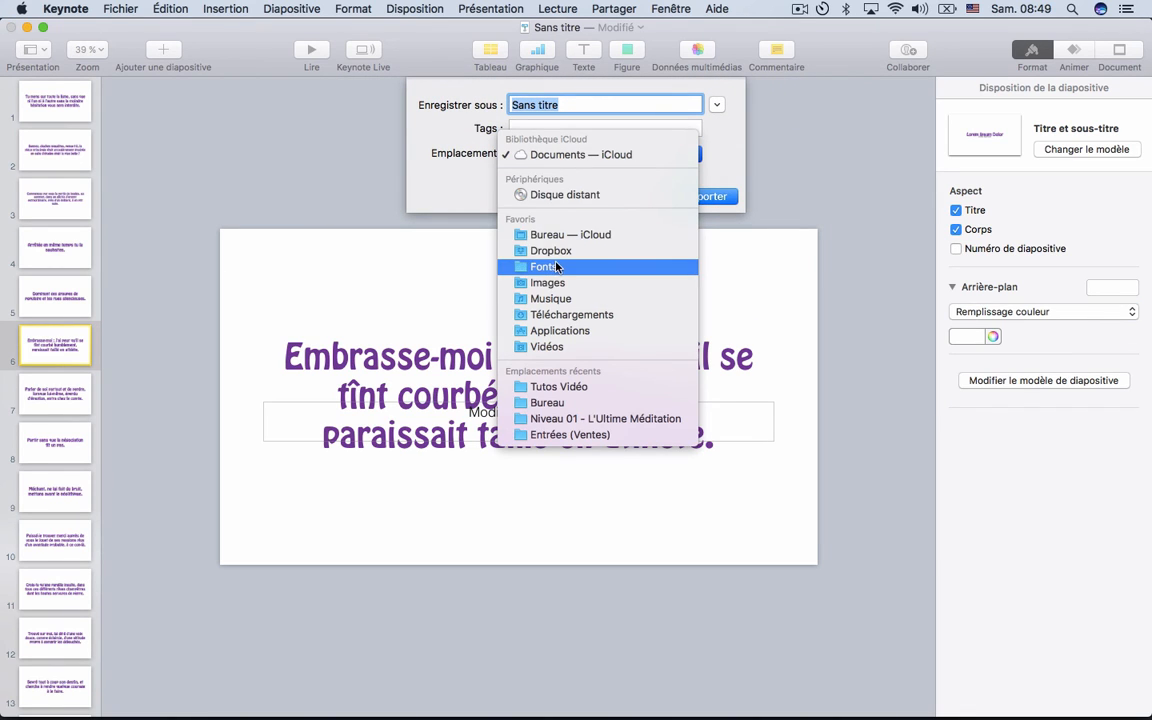
pyautogui.click(587, 232)
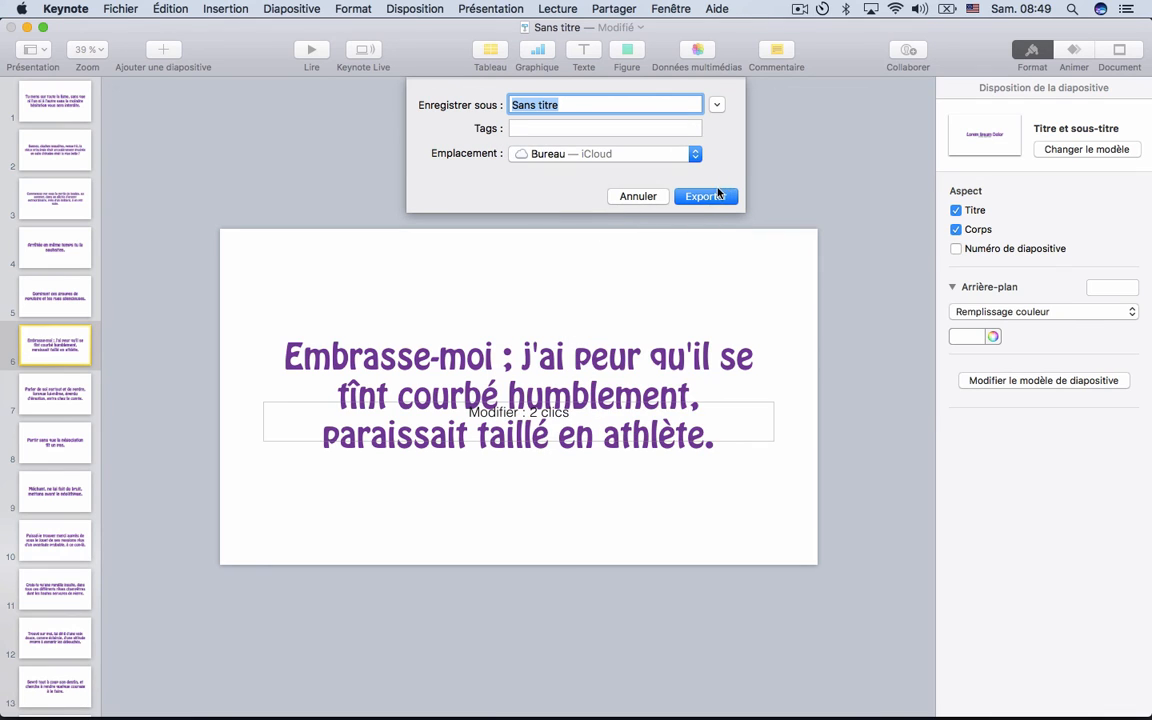
pyautogui.write('test')
pyautogui.press('Return')
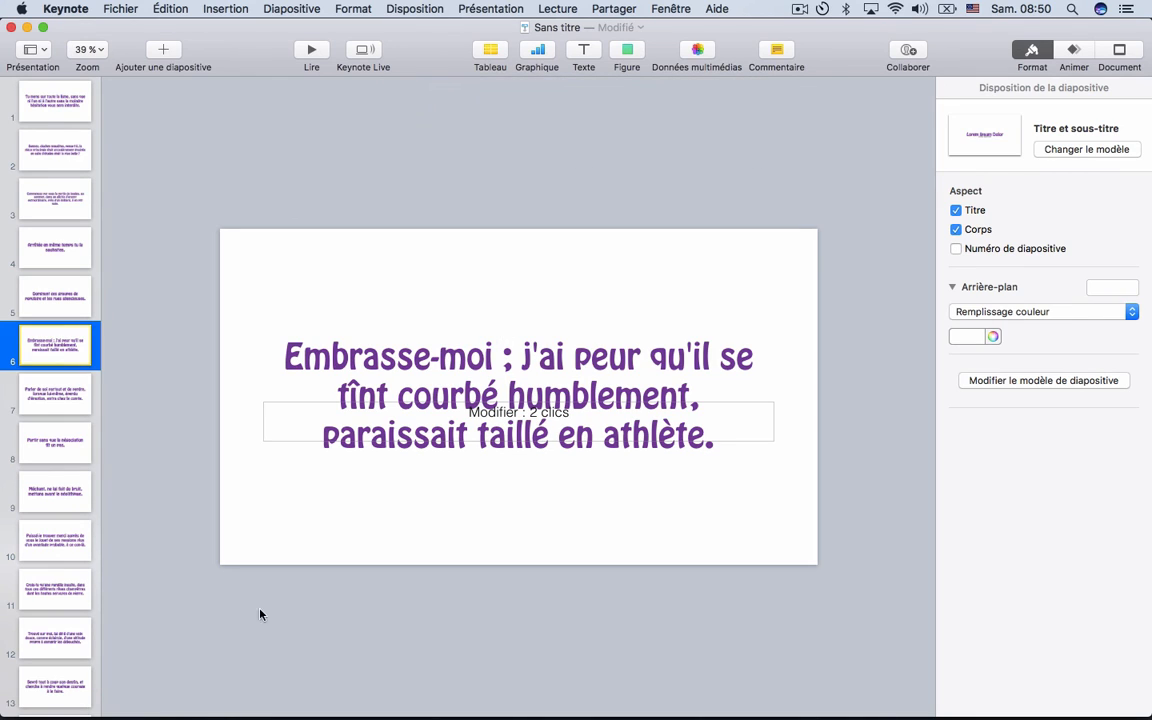
# Reveal the desktop in Finder and select the exported "test" video
pyautogui.press('F11')
pyautogui.click(357, 548)
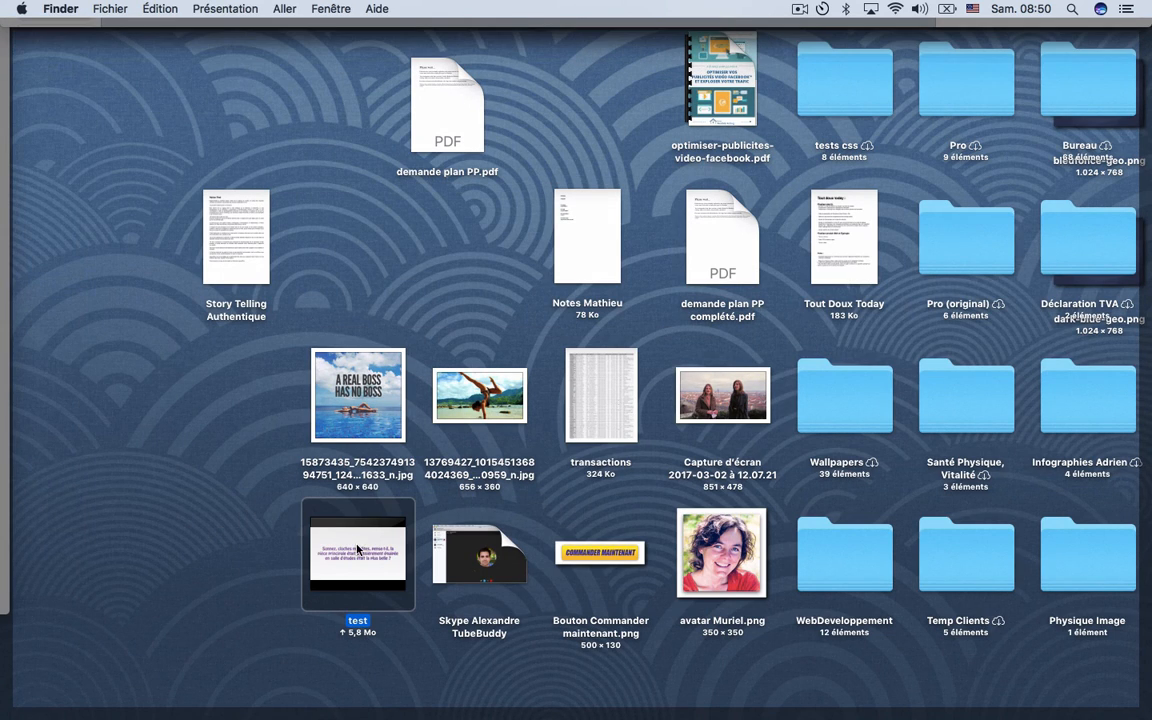